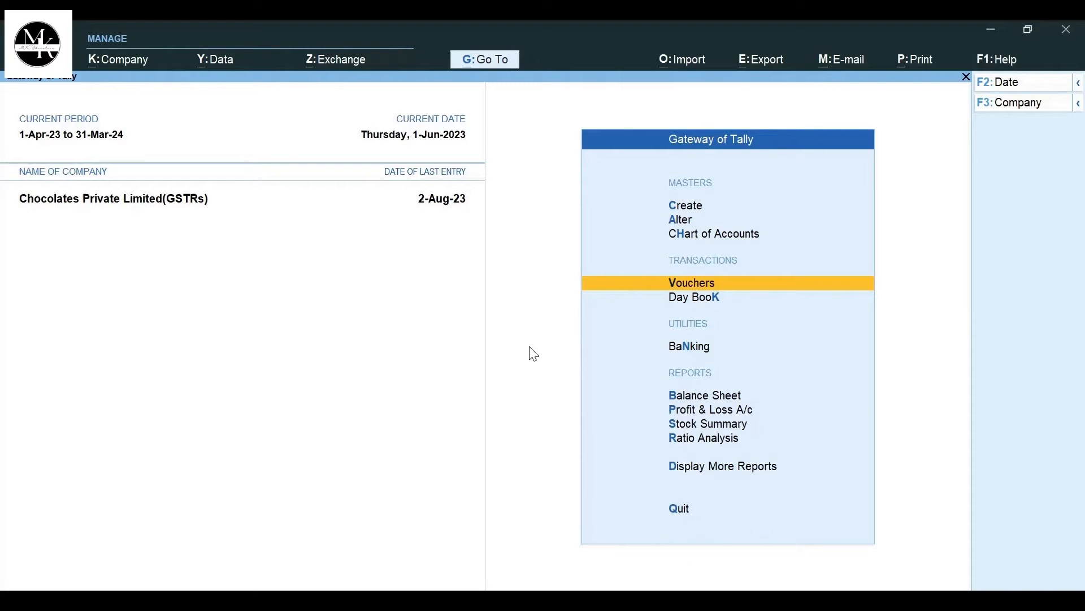
# - Enable Goods and Services Tax (GST) in the company features and proceed to the GST registration details
pyautogui.press('Up')
pyautogui.press('Down')
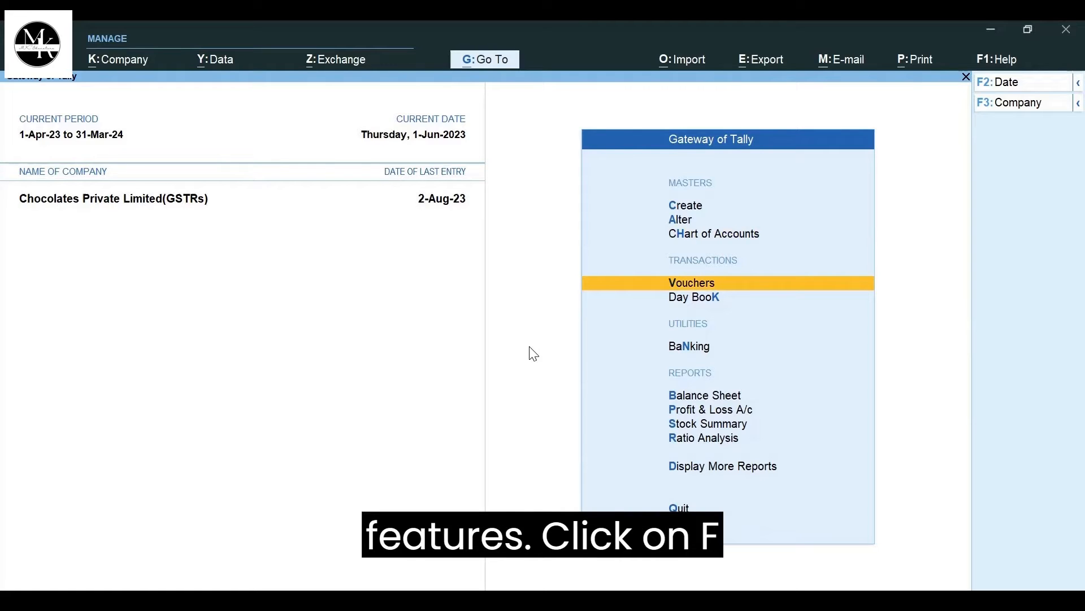
pyautogui.press('F11')
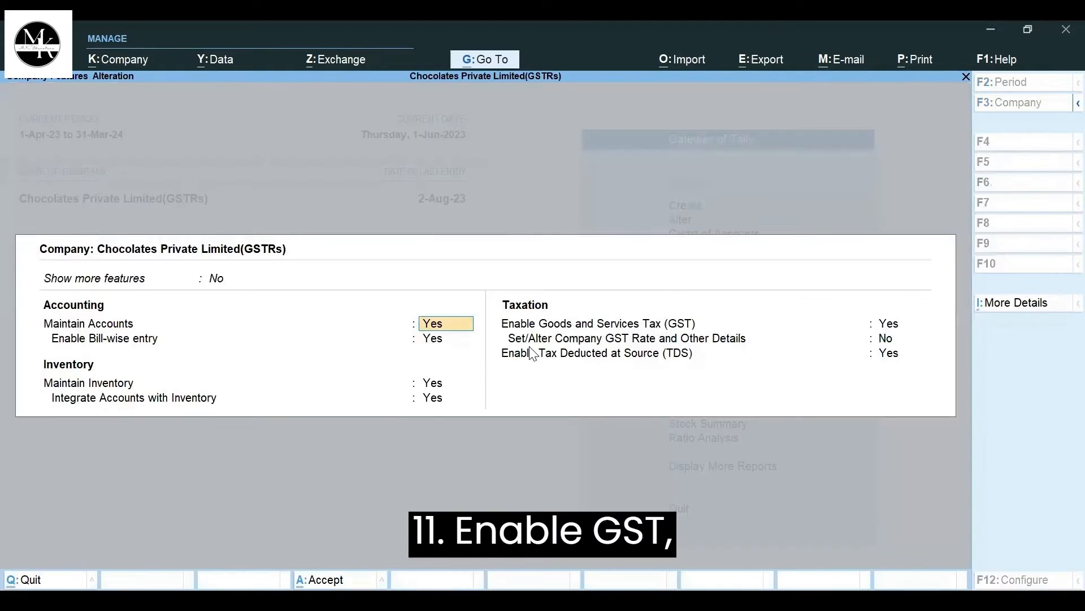
pyautogui.click(896, 327)
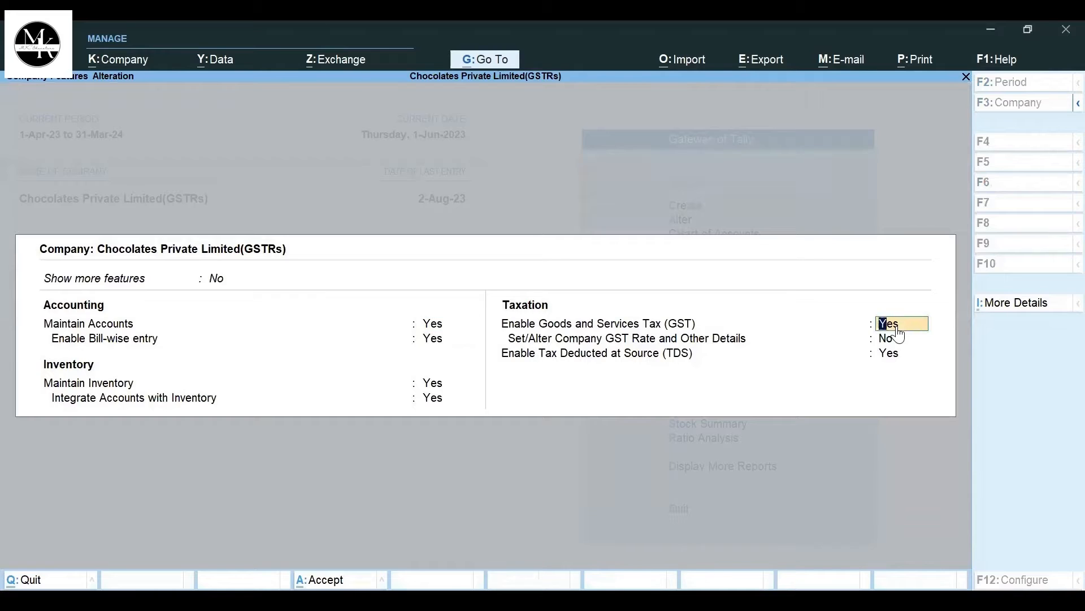
pyautogui.write('y')
pyautogui.press('Return')
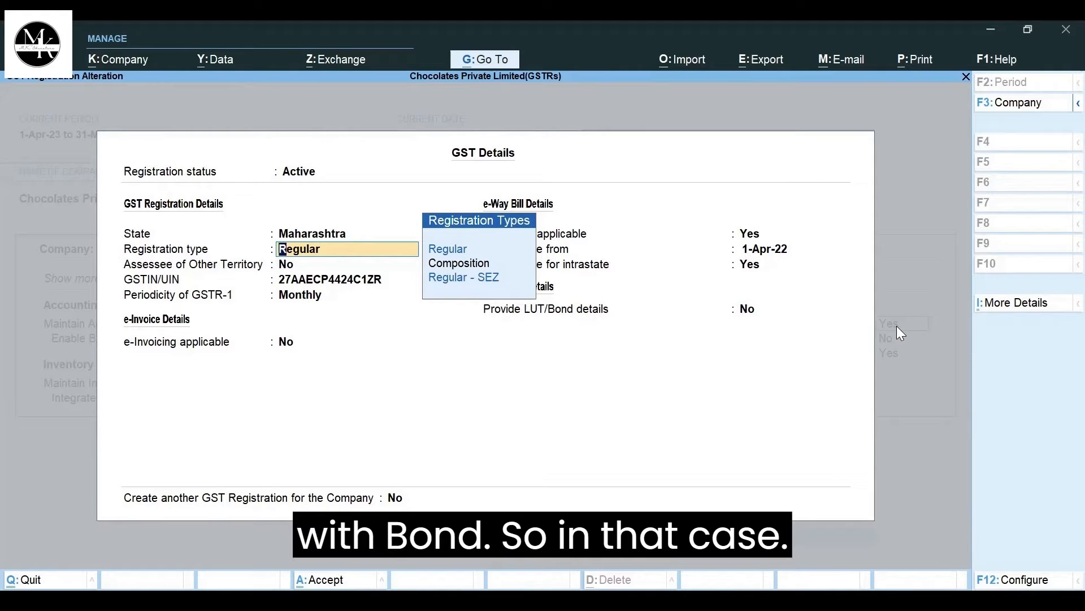
# - Configure the GST registration details to include the option for providing LUT/Bond details
pyautogui.click(752, 310)
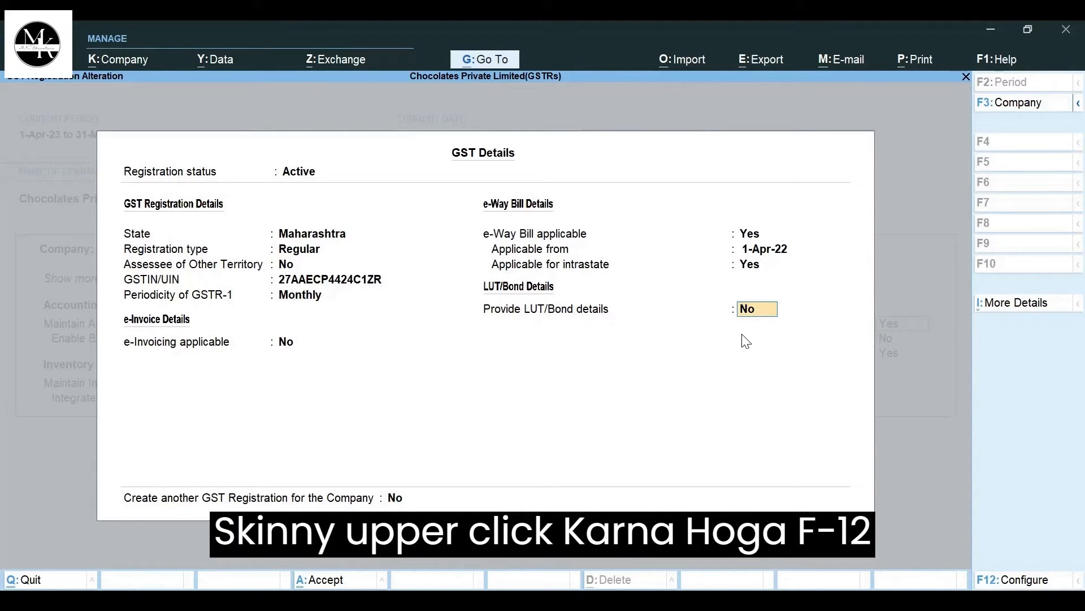
pyautogui.click(1007, 574)
pyautogui.press('Return')
pyautogui.press('Return')
pyautogui.press('Return')
pyautogui.press('Return')
pyautogui.press('Return')
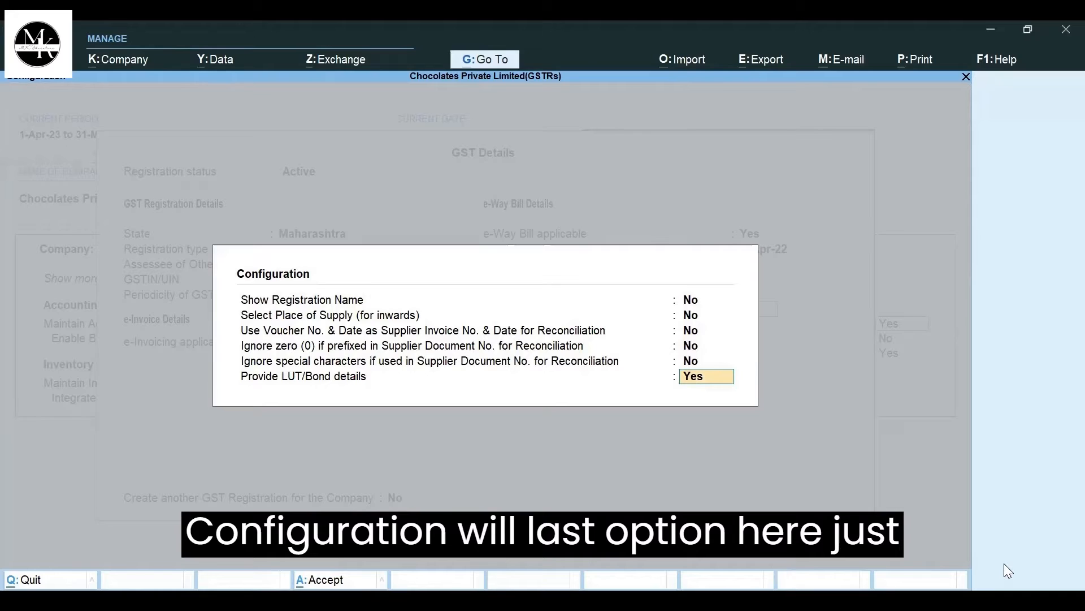
pyautogui.write('y')
pyautogui.press('Return')
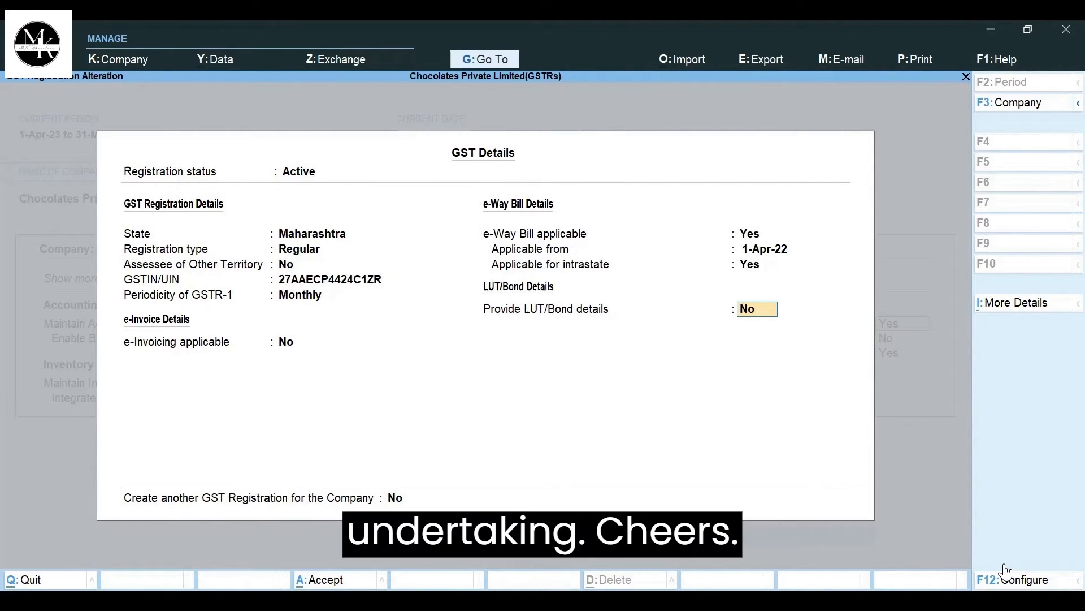
# - Enable LUT/Bond details for 1-Apr-23 to 31-Mar-24, keep the existing LUT/Bond number, and save the company features
pyautogui.write('y')
pyautogui.press('Return')
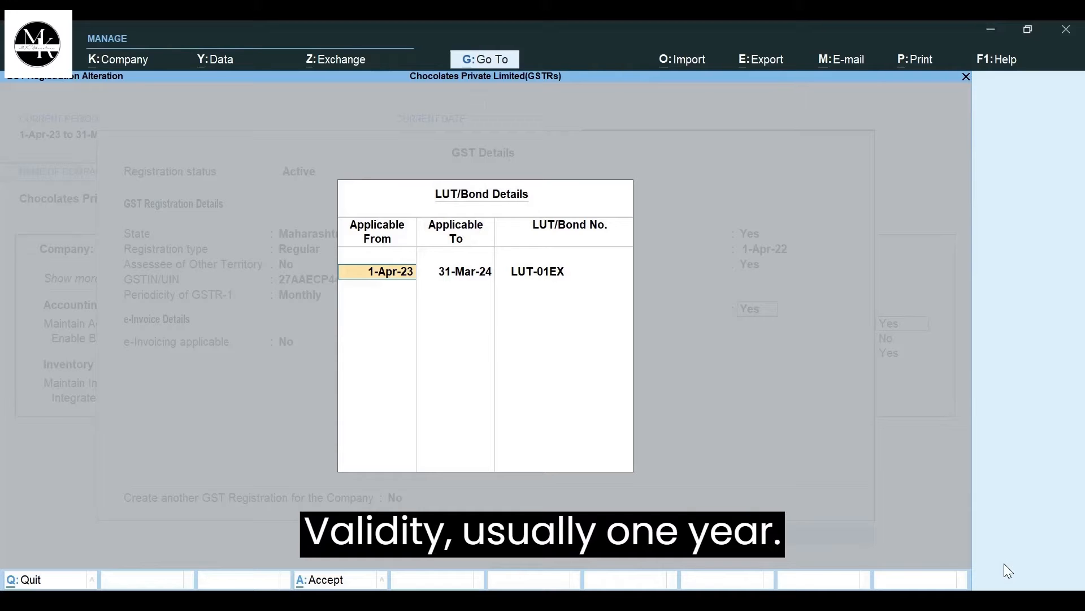
pyautogui.press('Return')
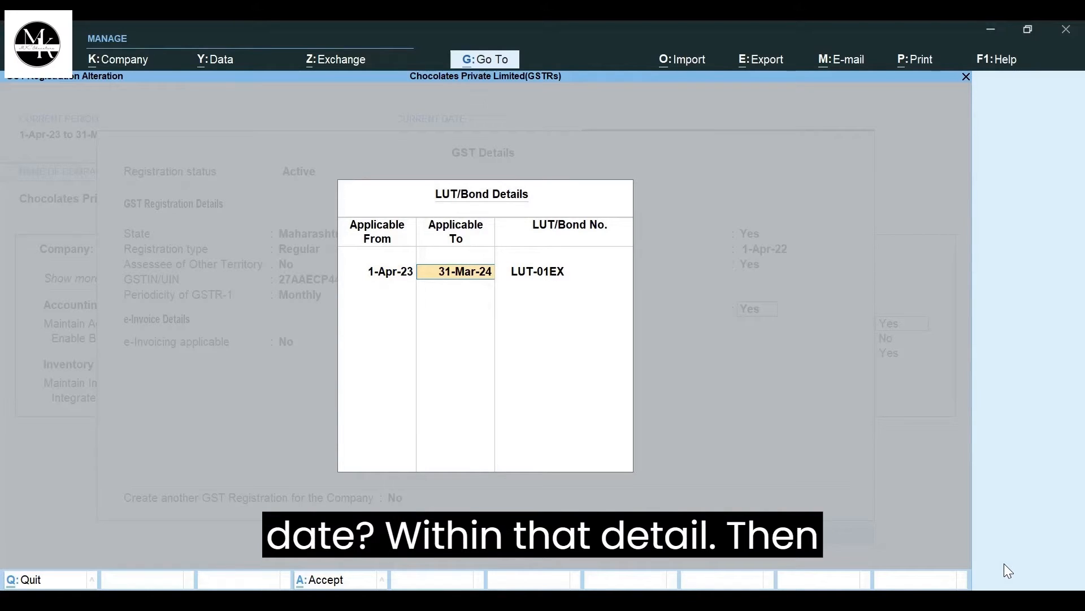
pyautogui.press('Return')
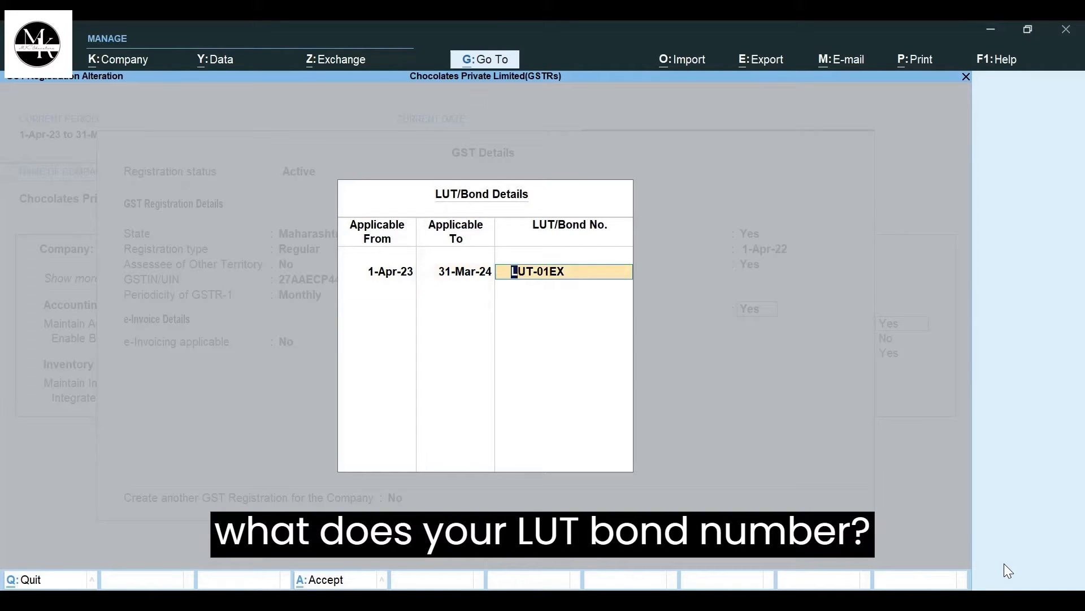
pyautogui.press('Return')
pyautogui.press('Return')
pyautogui.press('Return')
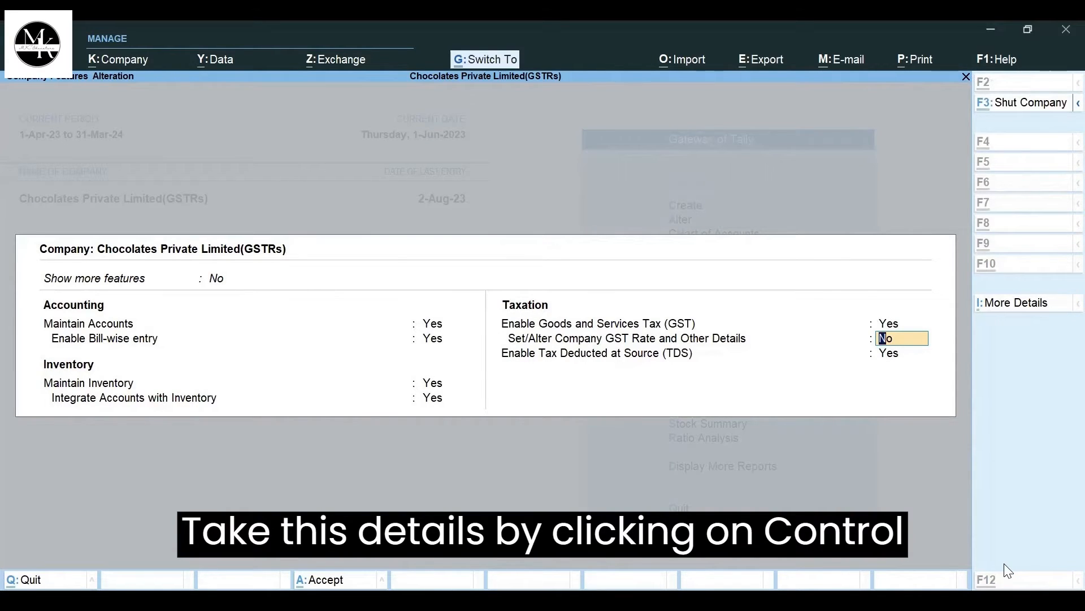
pyautogui.hotkey('ctrl', 'a')
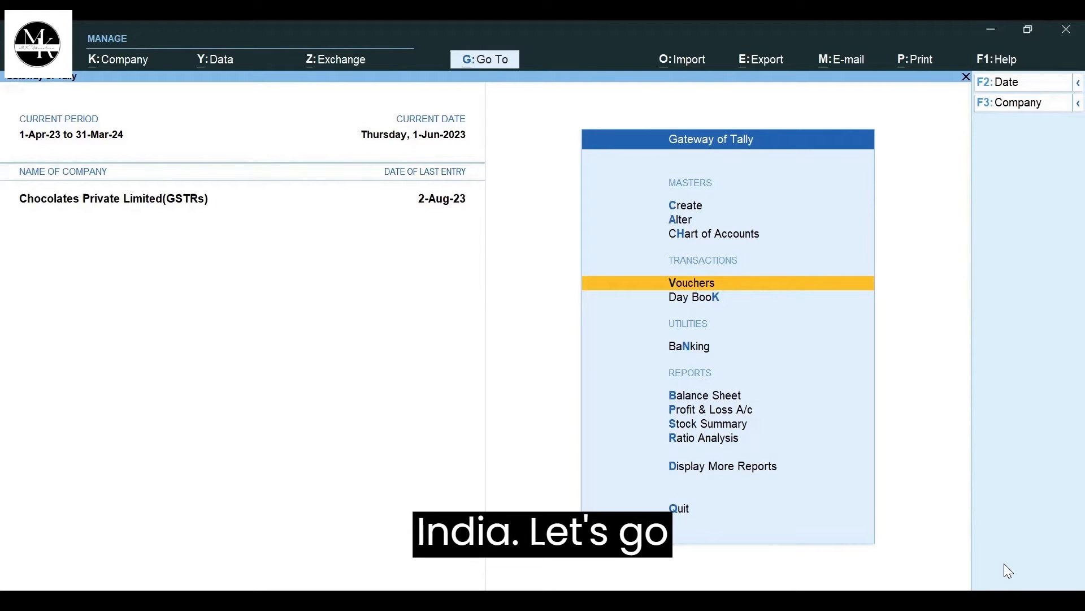
# - Start a sales voucher dated 1-Dec-23
pyautogui.press('Return')
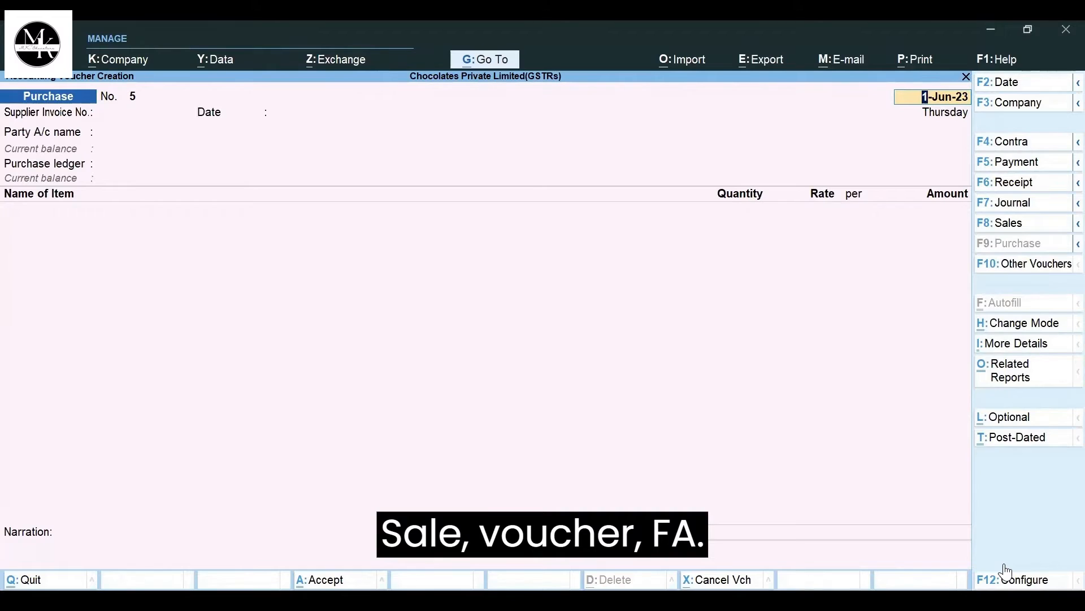
pyautogui.click(1016, 222)
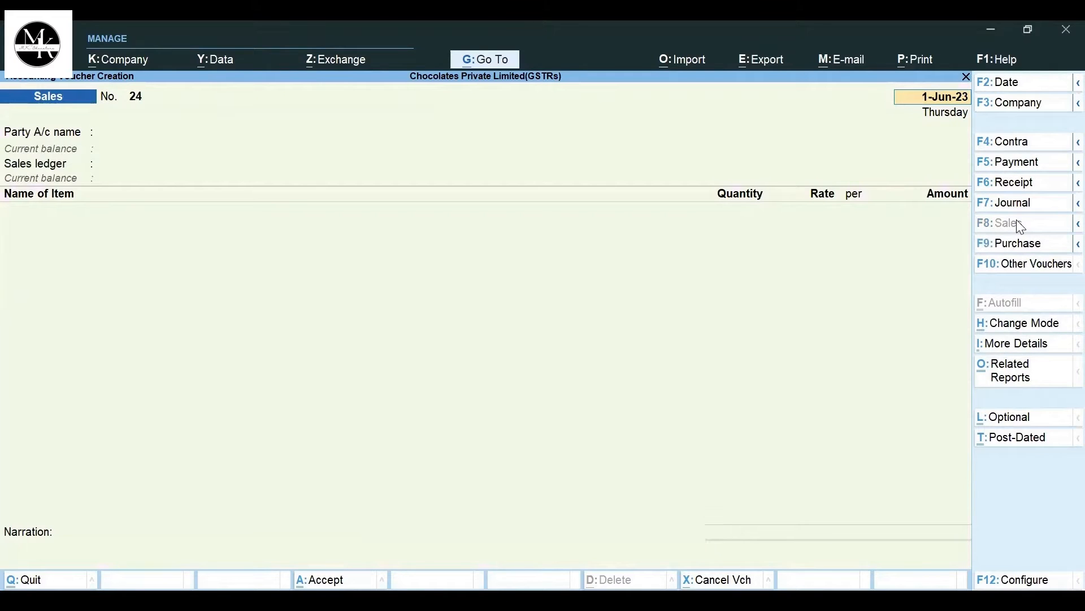
pyautogui.write('1/1')
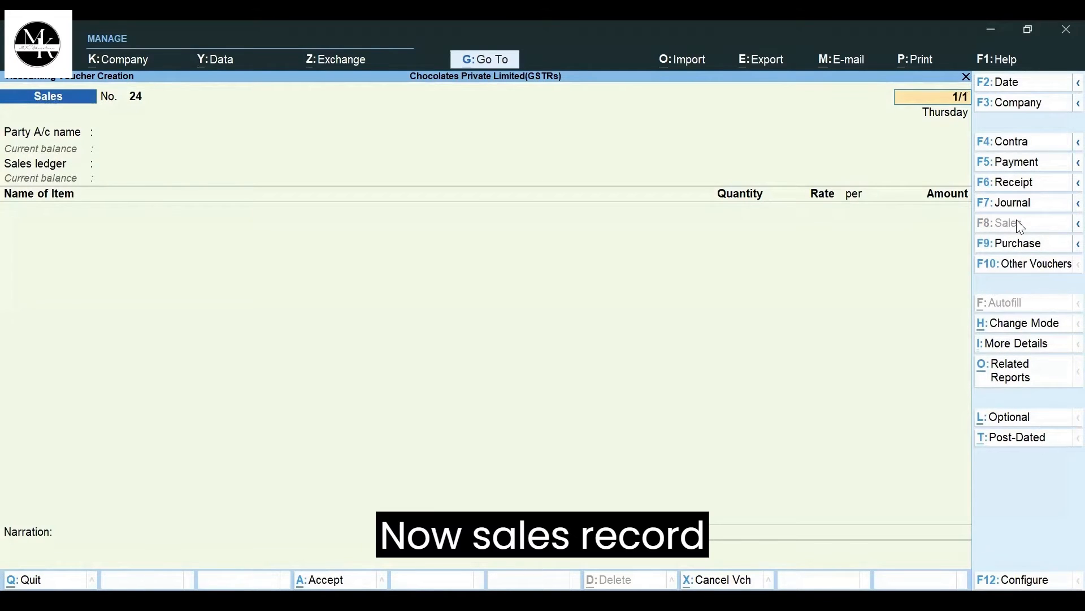
pyautogui.press('Return')
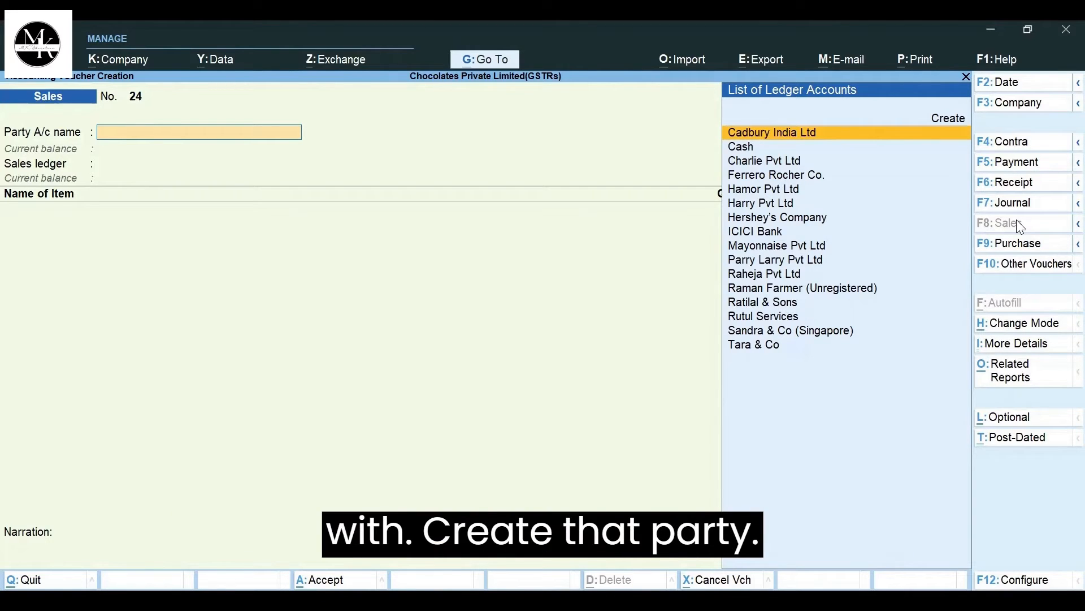
# - Choose Sandra & Co (Singapore) as the sales voucher's party account
pyautogui.write('San')
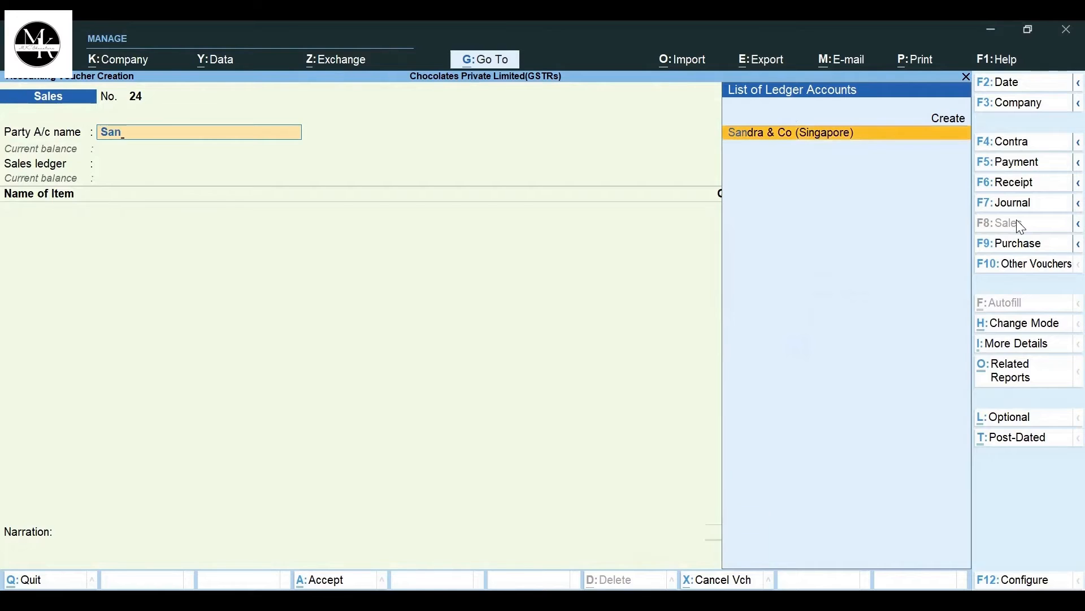
pyautogui.press('Return')
pyautogui.press('Escape')
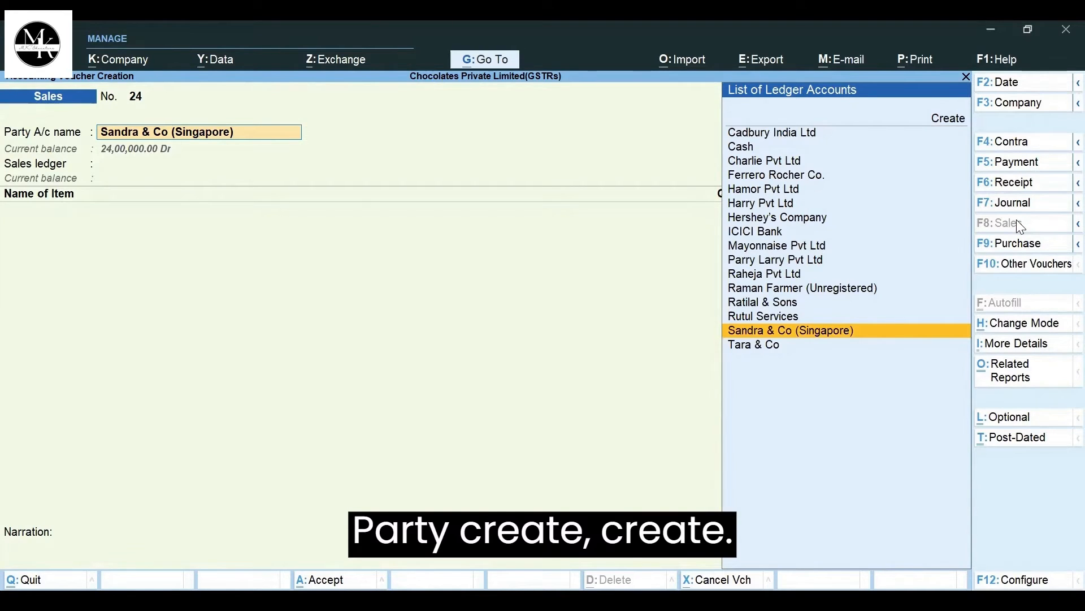
# - Open the party's ledger for alteration, keeping it under Sundry Debtors with state Not Applicable and country Singapore
pyautogui.press('ctrl')
pyautogui.hotkey('ctrl', 'Return')
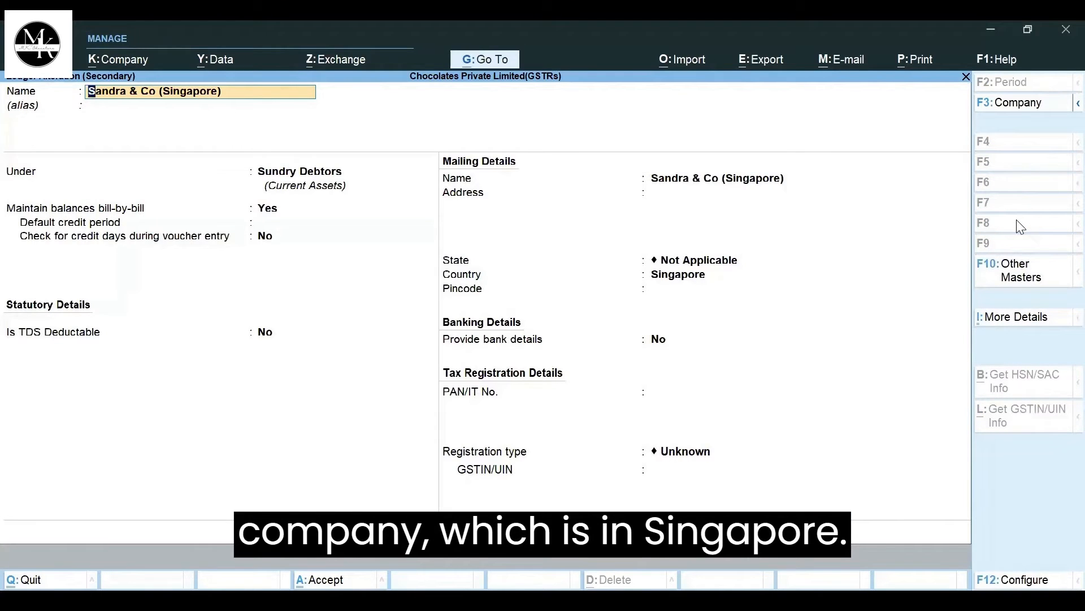
pyautogui.press('Return')
pyautogui.press('Return')
pyautogui.press('Return')
pyautogui.press('Return')
pyautogui.press('Return')
pyautogui.press('Return')
pyautogui.press('Return')
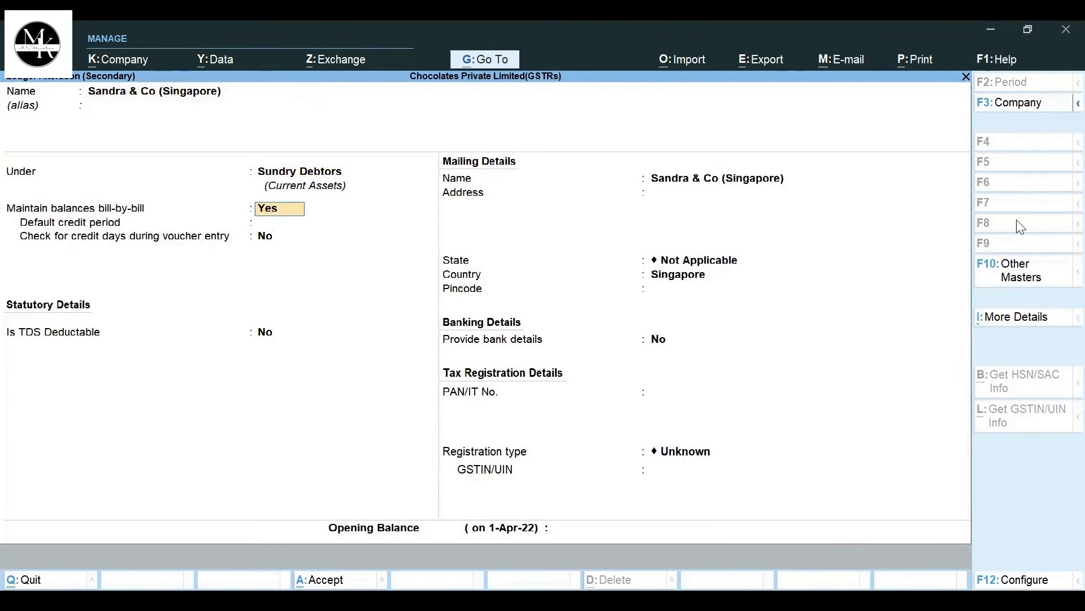
pyautogui.press('Return')
pyautogui.press('Return')
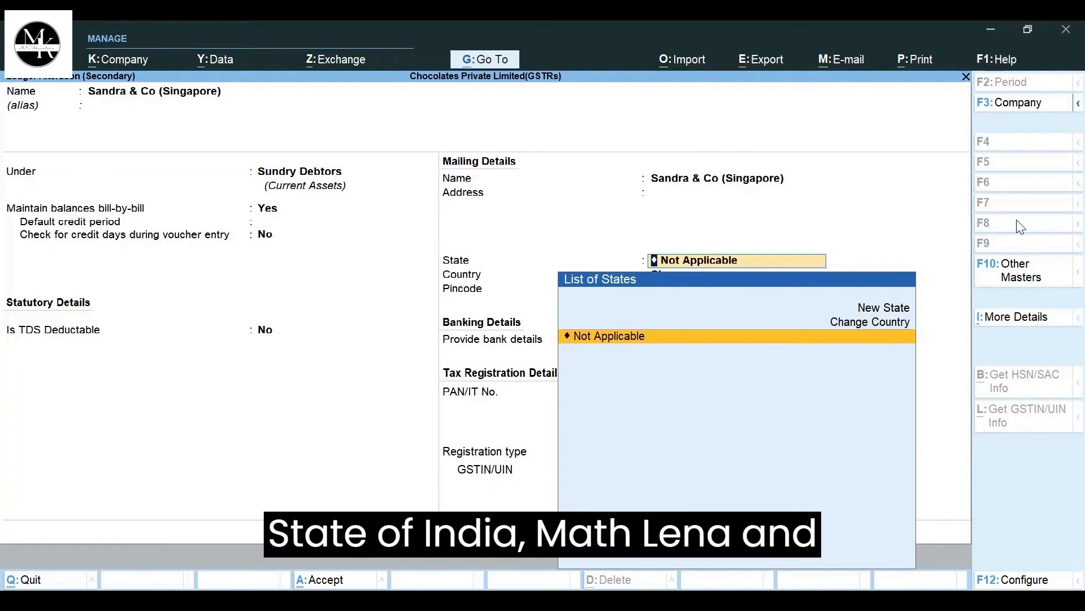
pyautogui.press('Return')
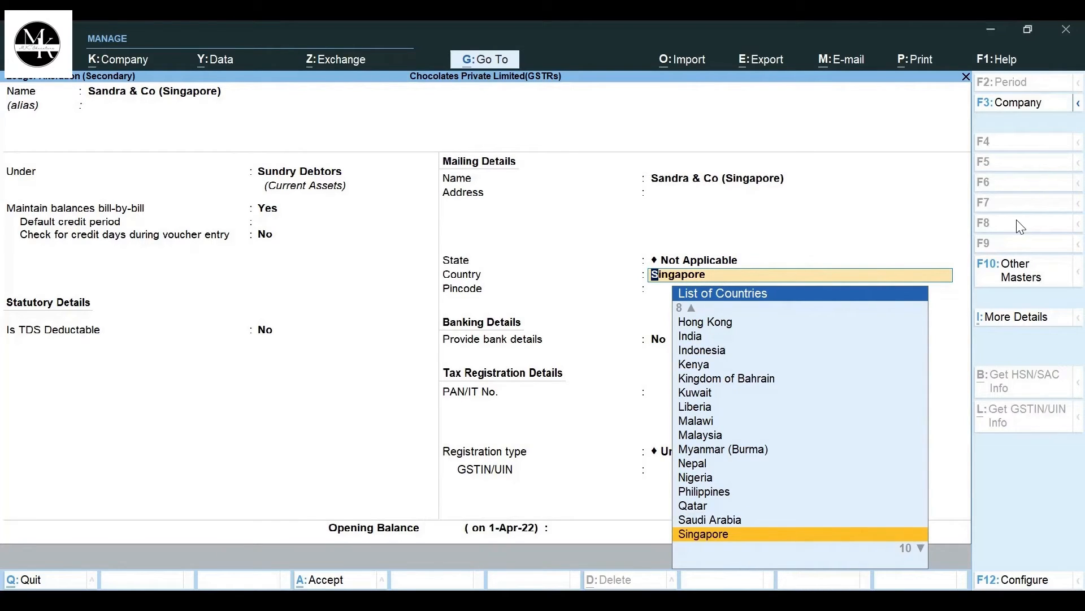
pyautogui.press('Return')
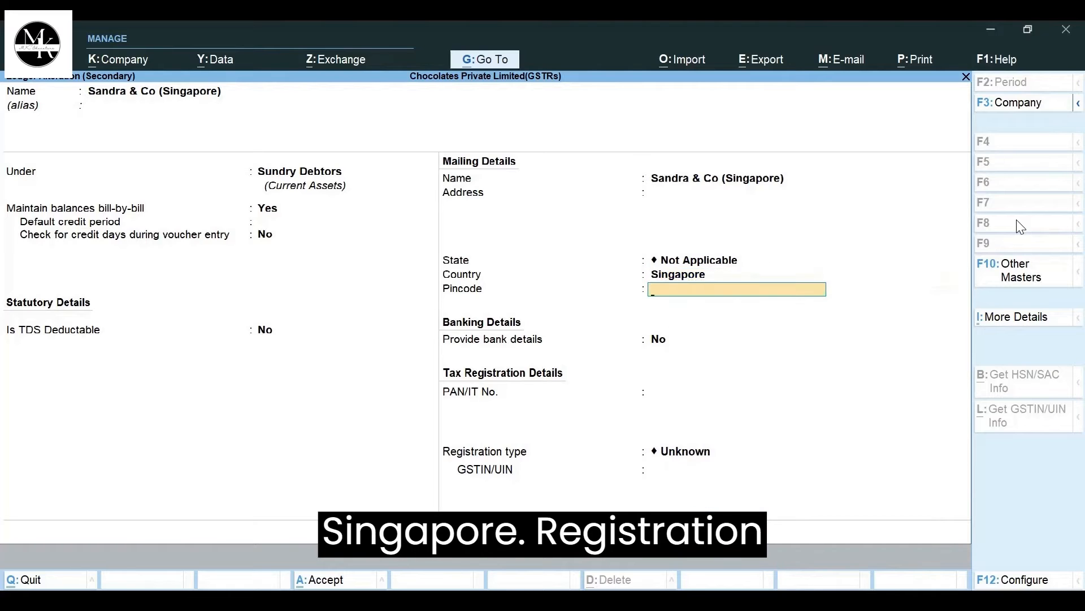
# - Keep the party ledger's GST registration type as Unknown and save the ledger
pyautogui.press('Return')
pyautogui.press('Return')
pyautogui.press('Return')
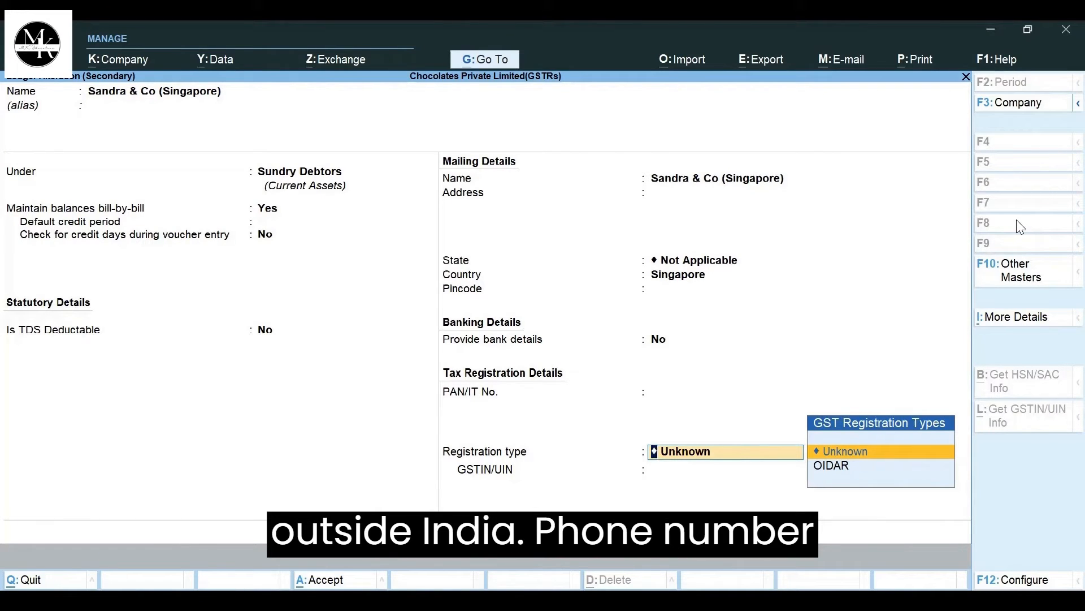
pyautogui.press('Return')
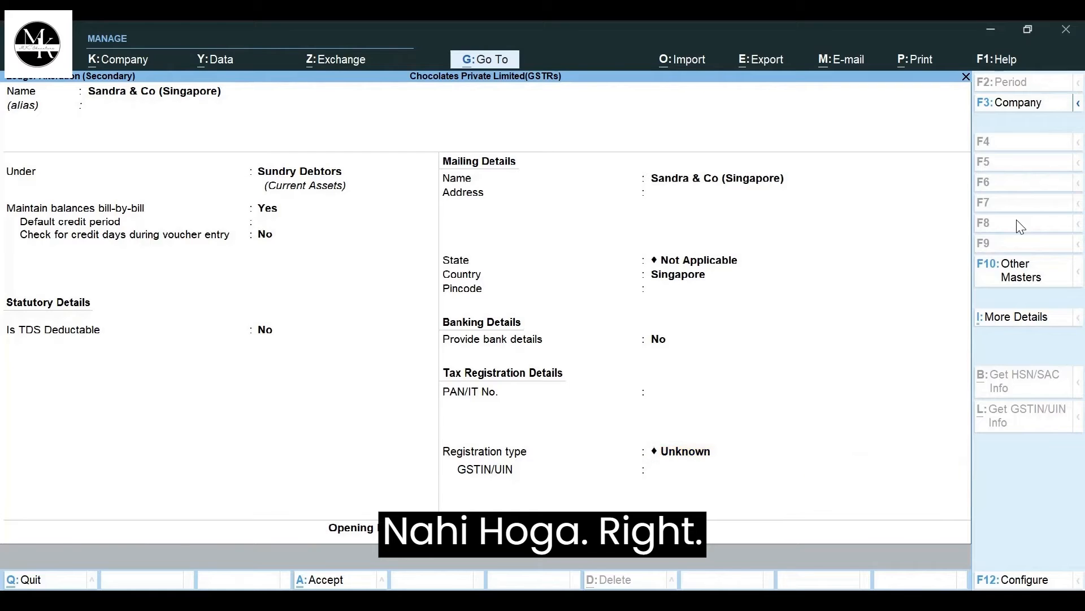
pyautogui.press('Return')
pyautogui.press('Return')
# - Accept the party, set the delivery note to Not Applicable, and leave the dispatch details blank
pyautogui.press('Return')
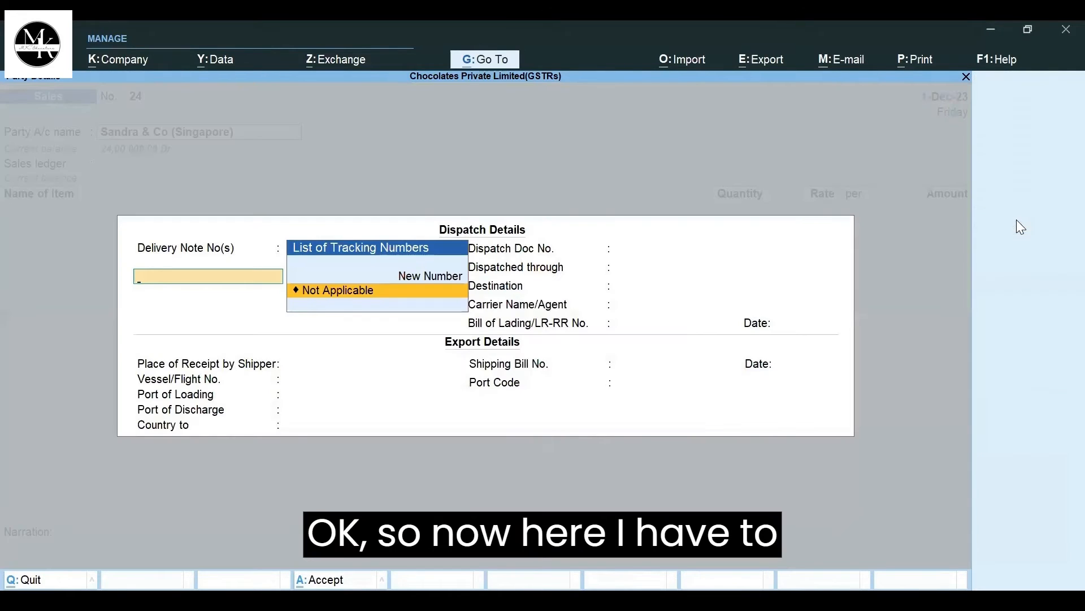
pyautogui.press('Return')
pyautogui.press('Return')
pyautogui.press('Return')
pyautogui.press('Return')
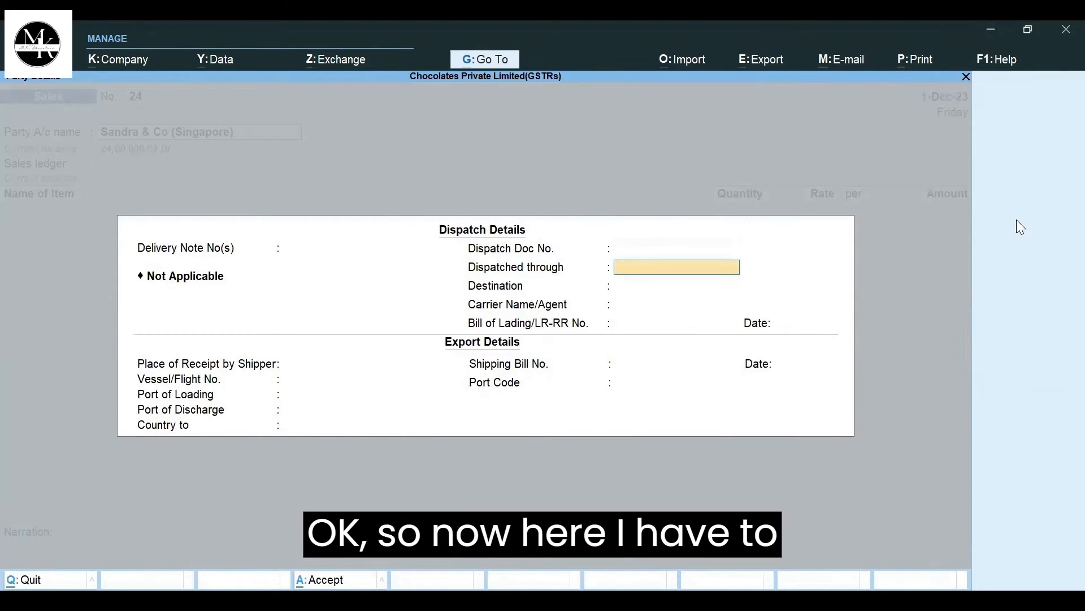
pyautogui.press('Return')
pyautogui.press('Return')
pyautogui.press('Return')
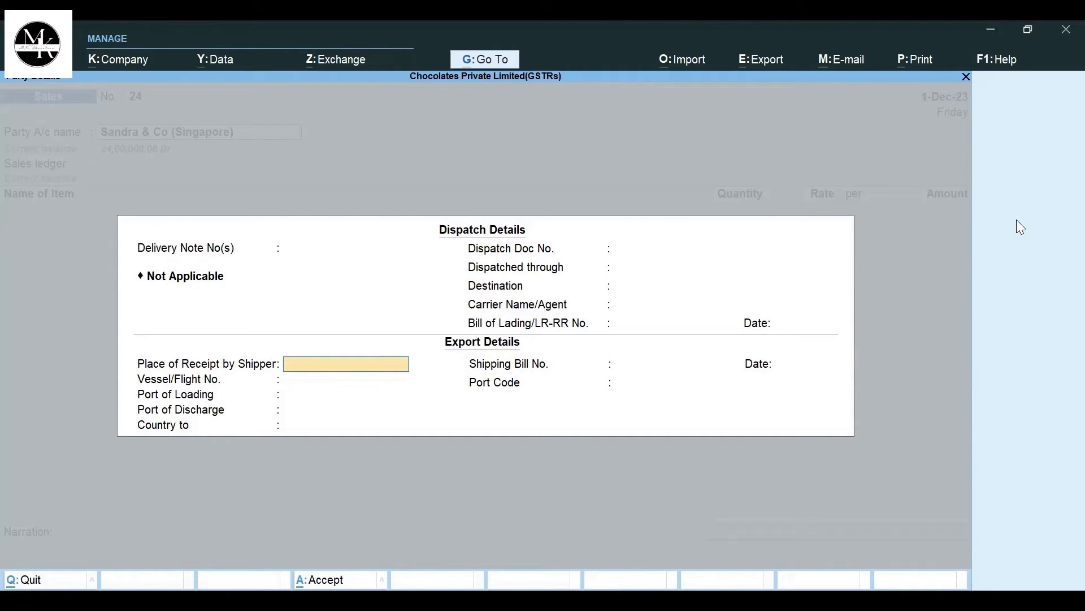
# - In the export details, set the place of receipt by shipper to Mumbai and the vessel/flight number to 01920
pyautogui.write('MUm')
pyautogui.press('BackSpace')
pyautogui.press('BackSpace')
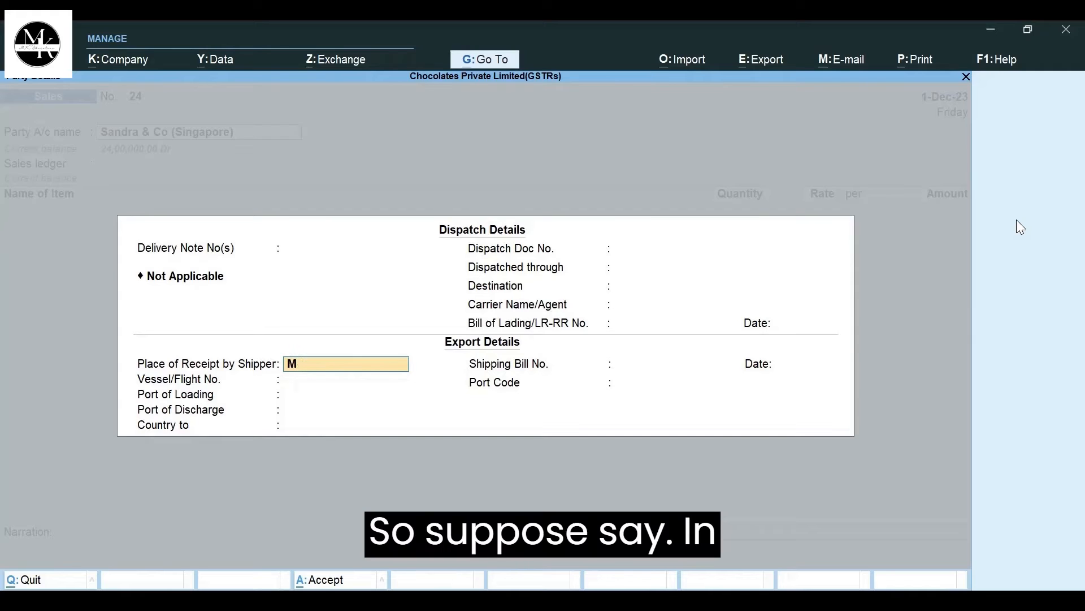
pyautogui.write('umbai')
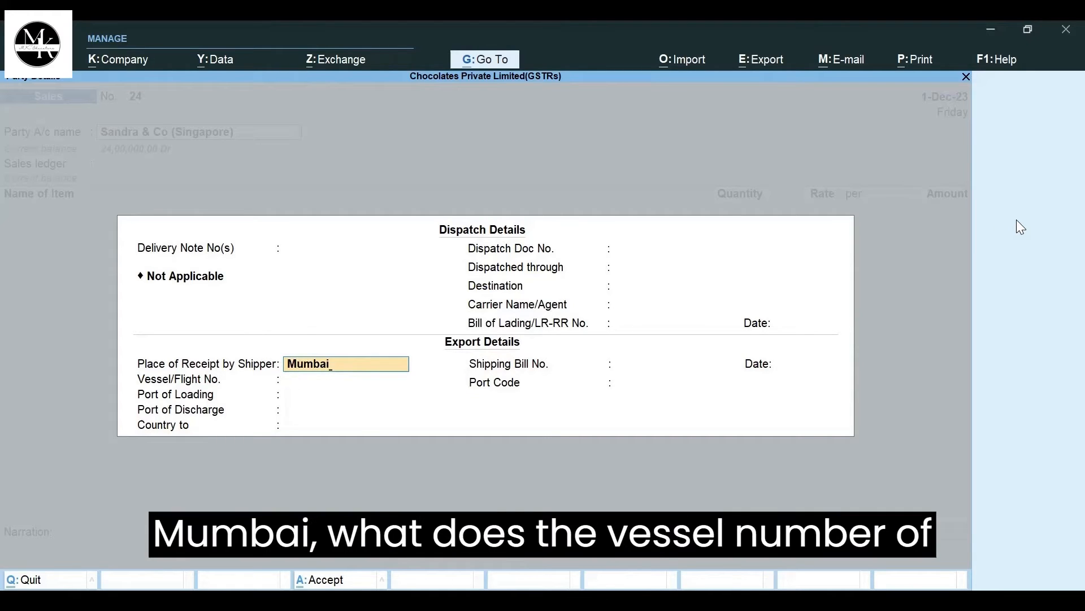
pyautogui.press('Return')
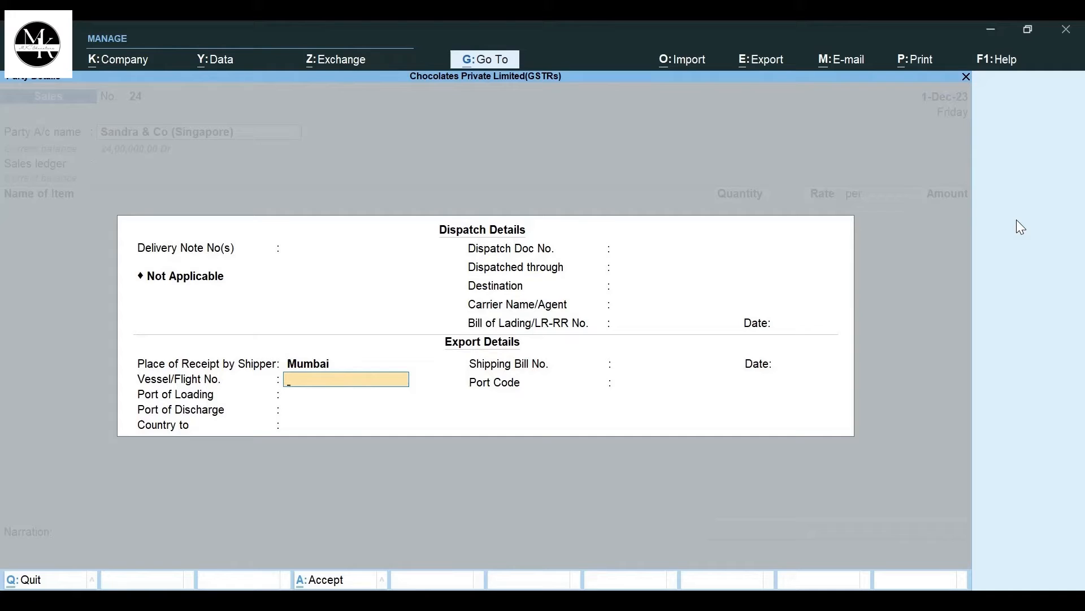
pyautogui.write('01920')
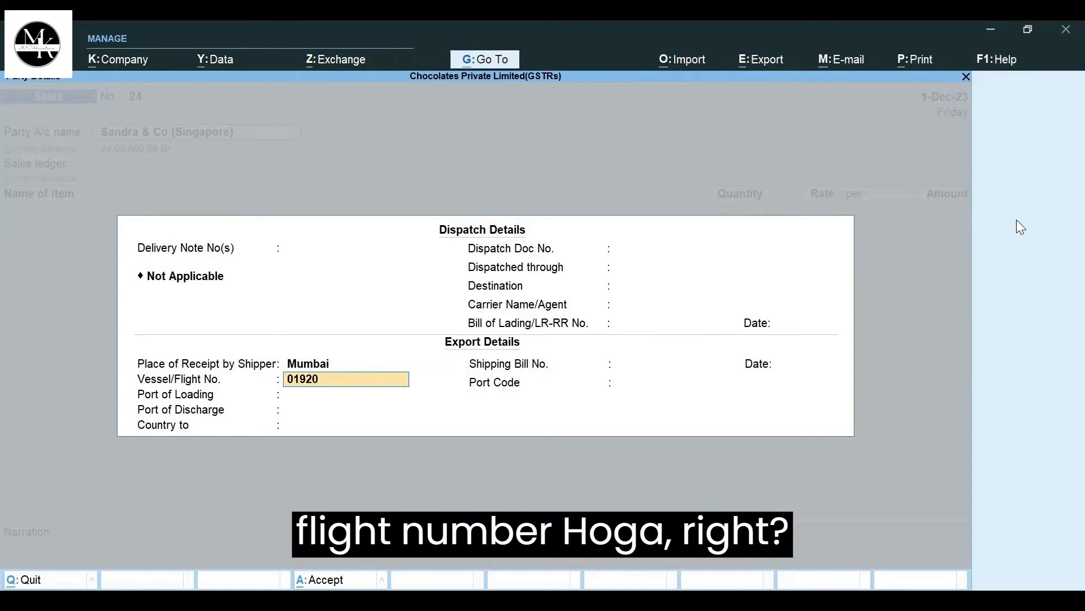
pyautogui.press('Return')
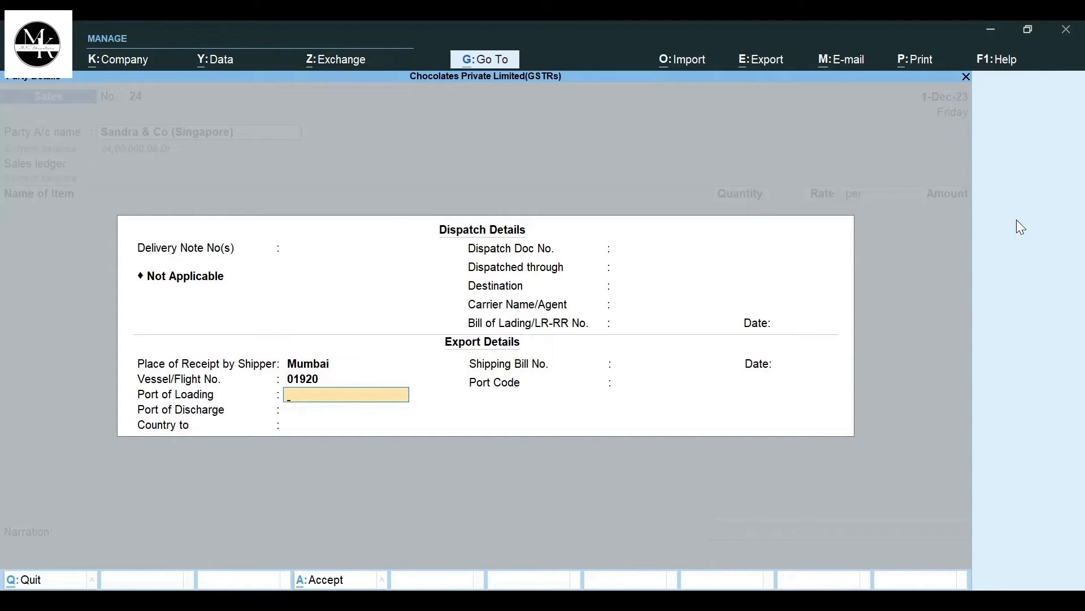
# - Set the port of loading to Mumbai, with Singapore as both the port of discharge and the destination country
pyautogui.write('Mumbai')
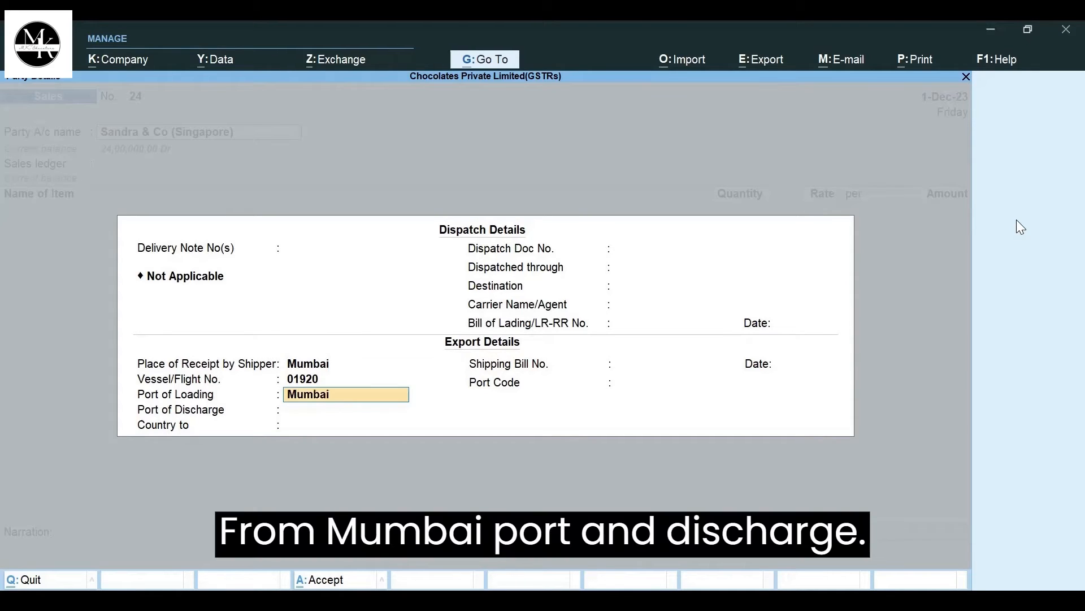
pyautogui.press('Return')
pyautogui.write('Si')
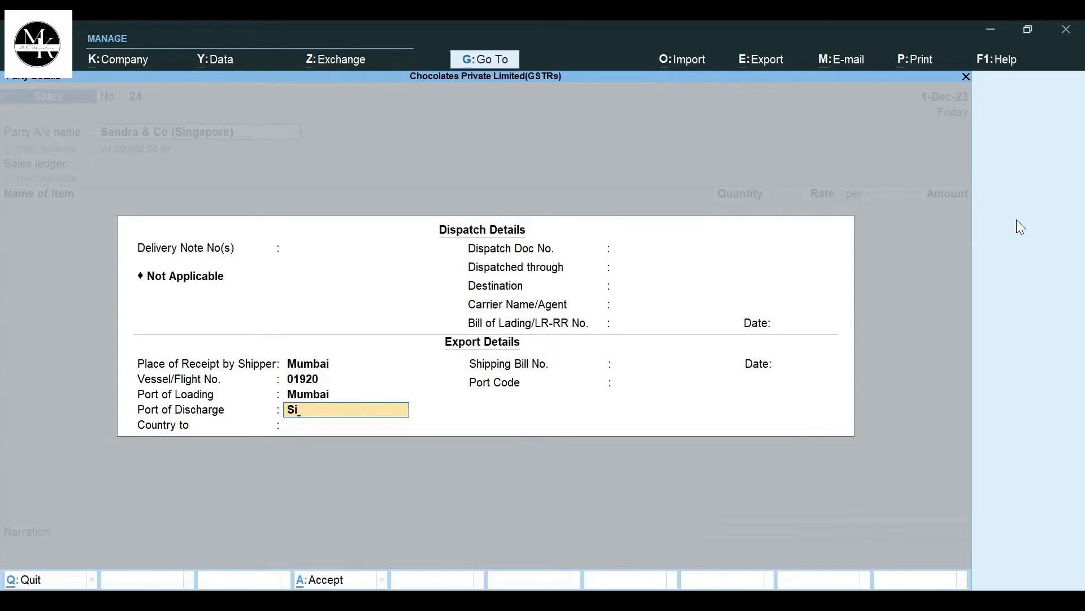
pyautogui.write('ng')
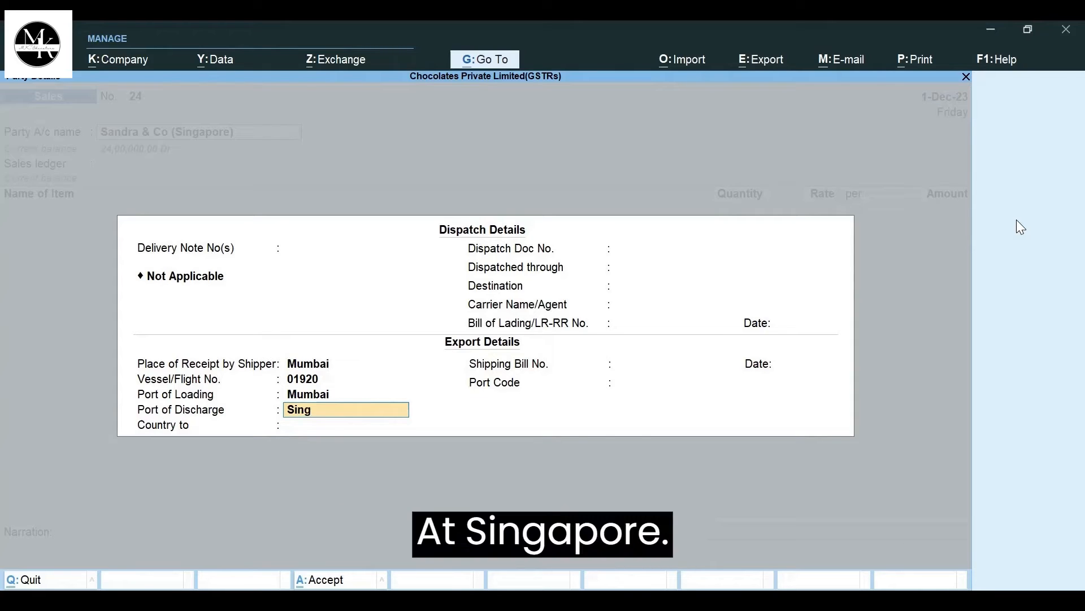
pyautogui.write('apore')
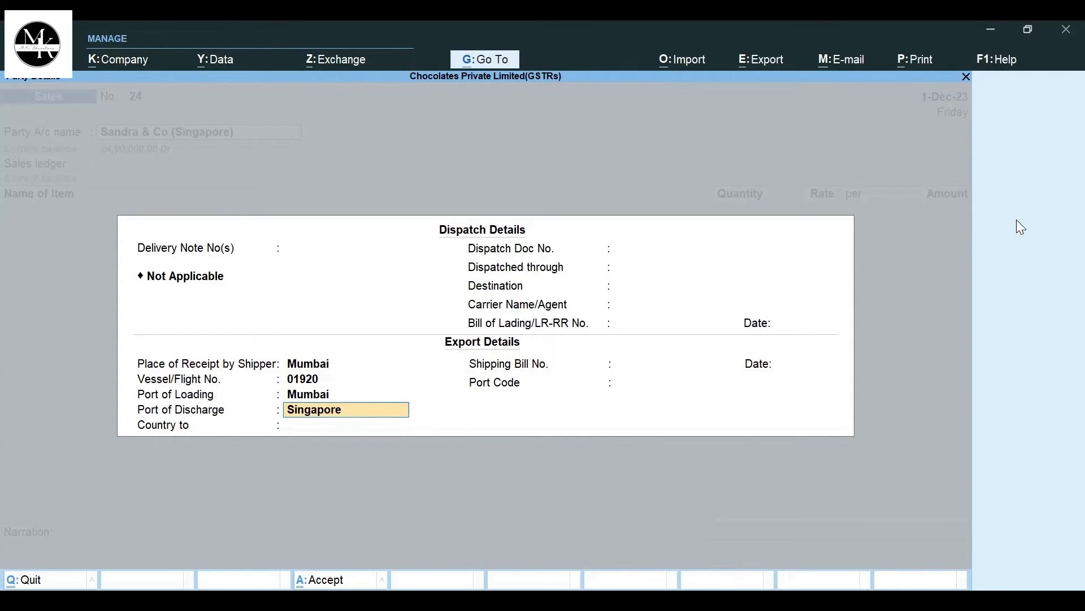
pyautogui.press('Return')
pyautogui.write('Sin')
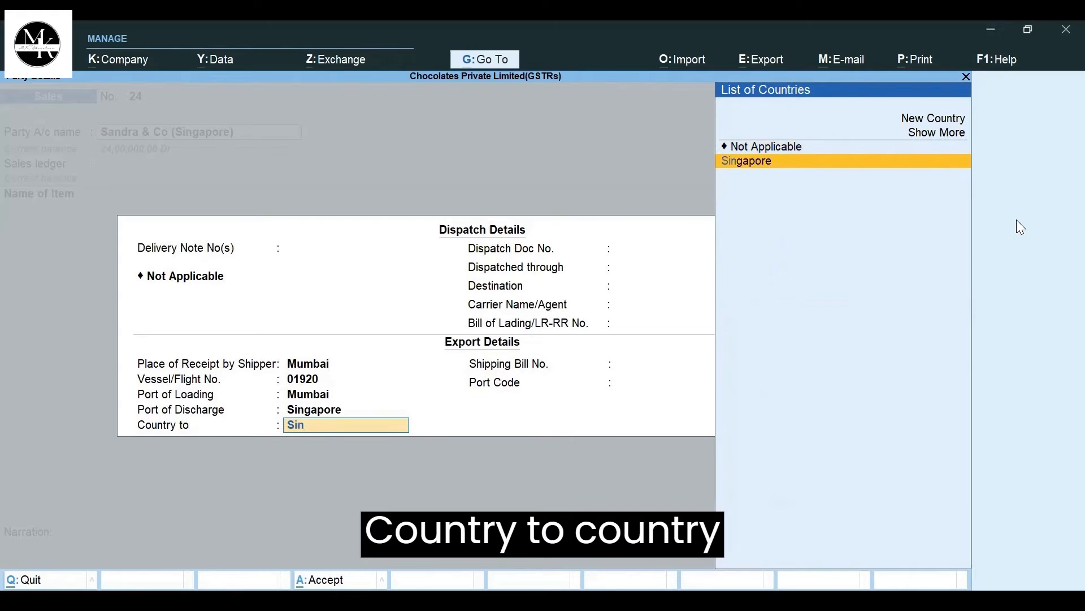
pyautogui.press('Return')
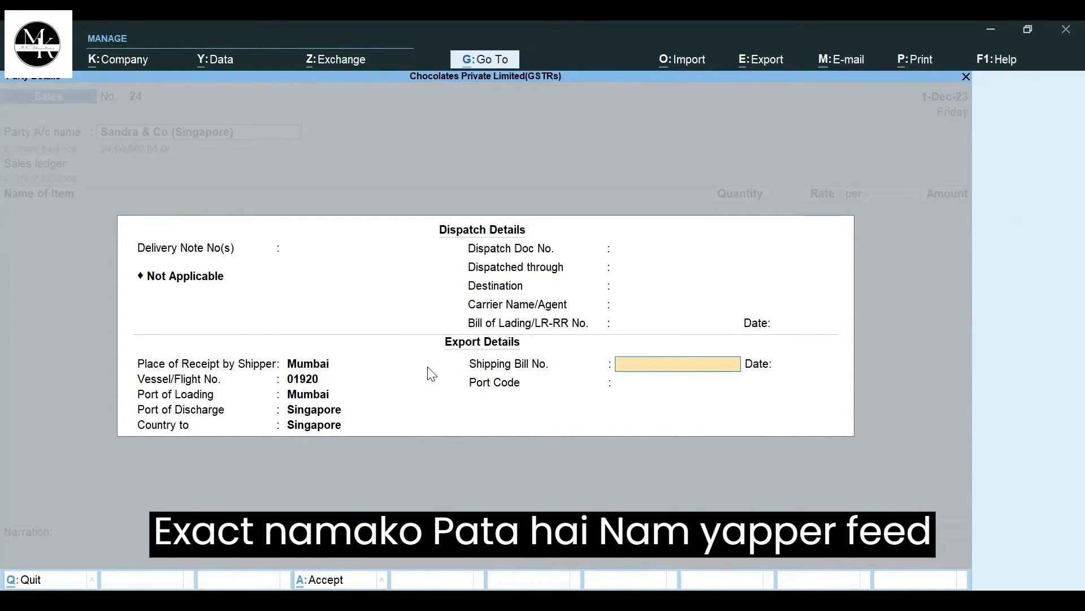
# - Enter shipping bill number 01920 dated 1-Dec-23 and choose the Mumbai port code
pyautogui.click(321, 409)
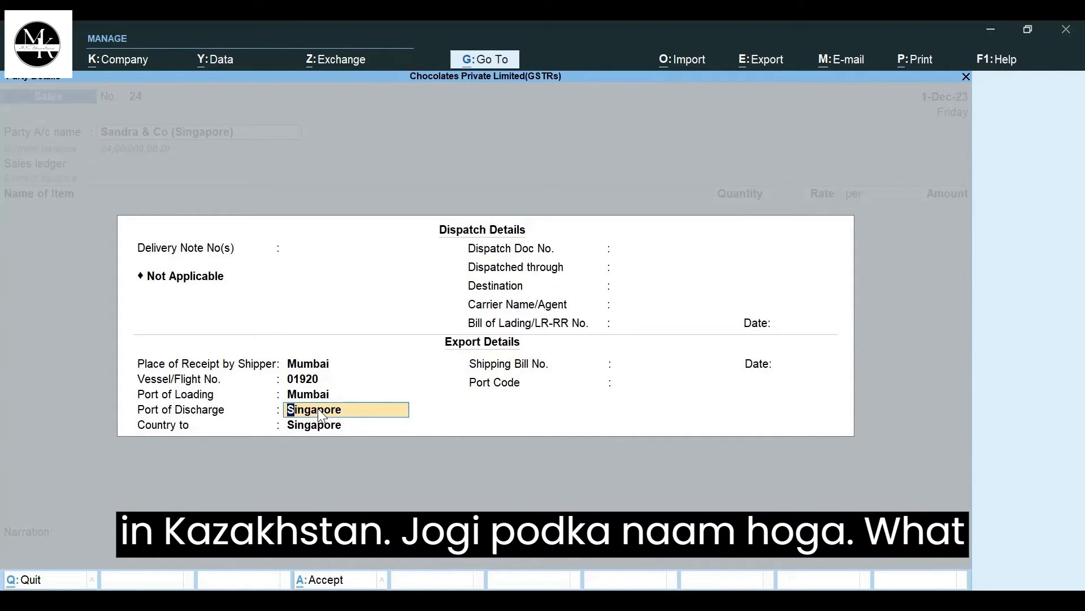
pyautogui.click(646, 370)
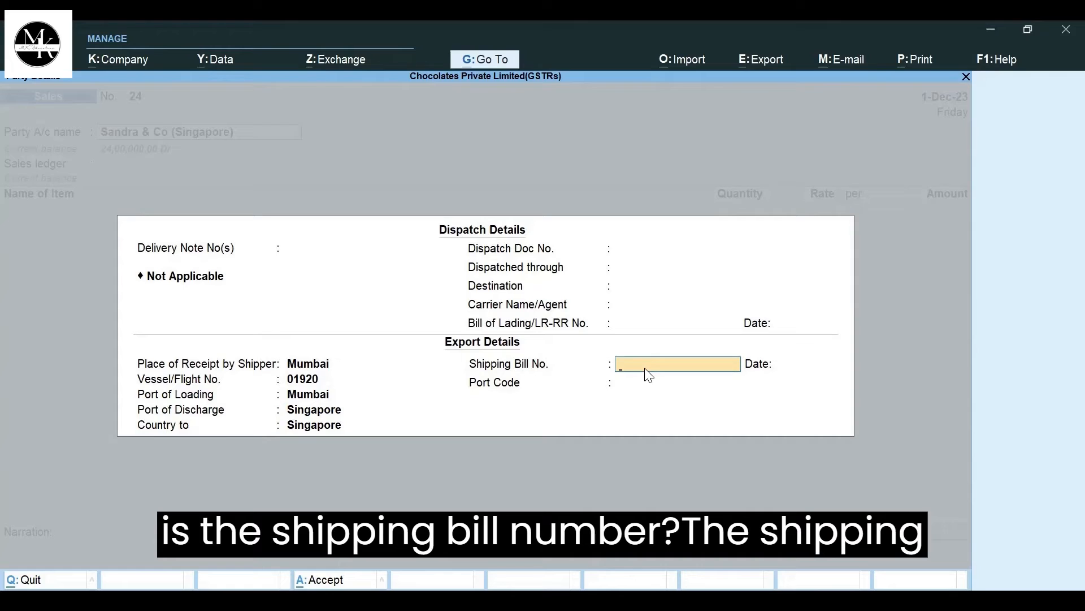
pyautogui.write('01920')
pyautogui.press('Return')
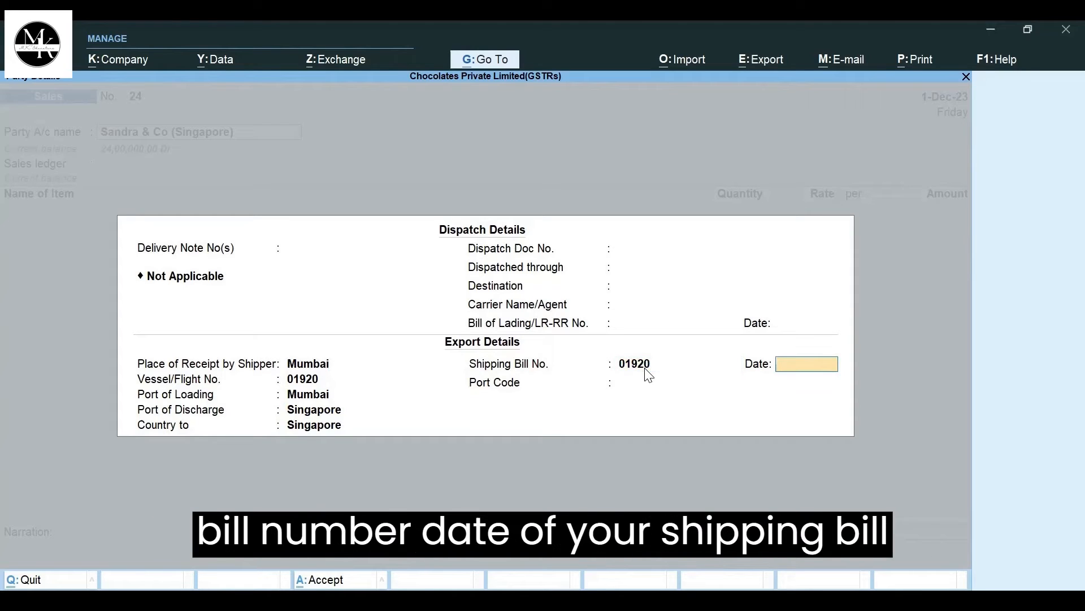
pyautogui.write('1/1')
pyautogui.press('Return')
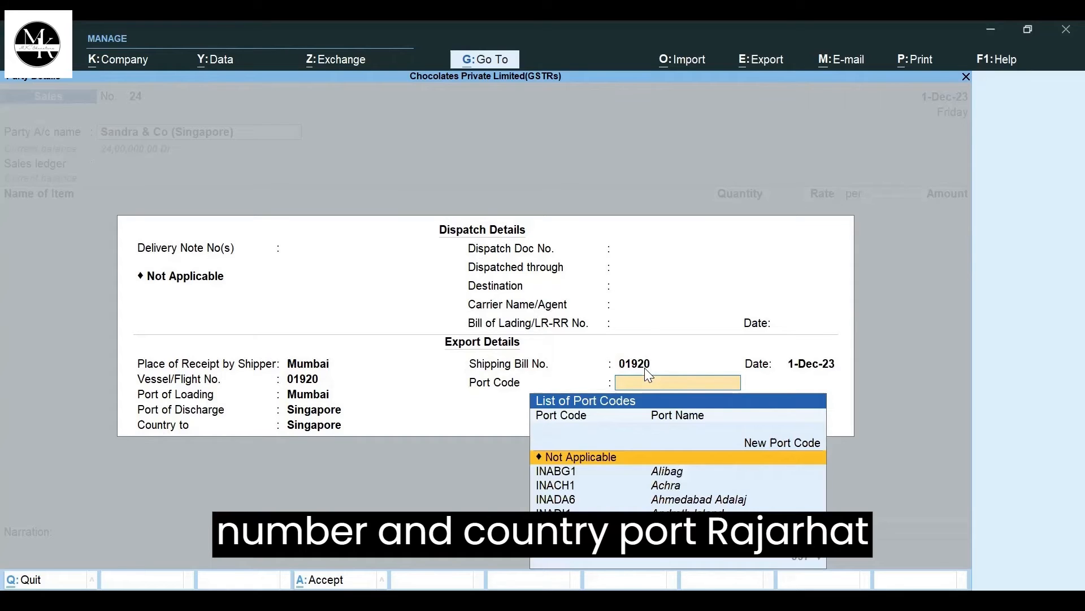
pyautogui.write('Mum')
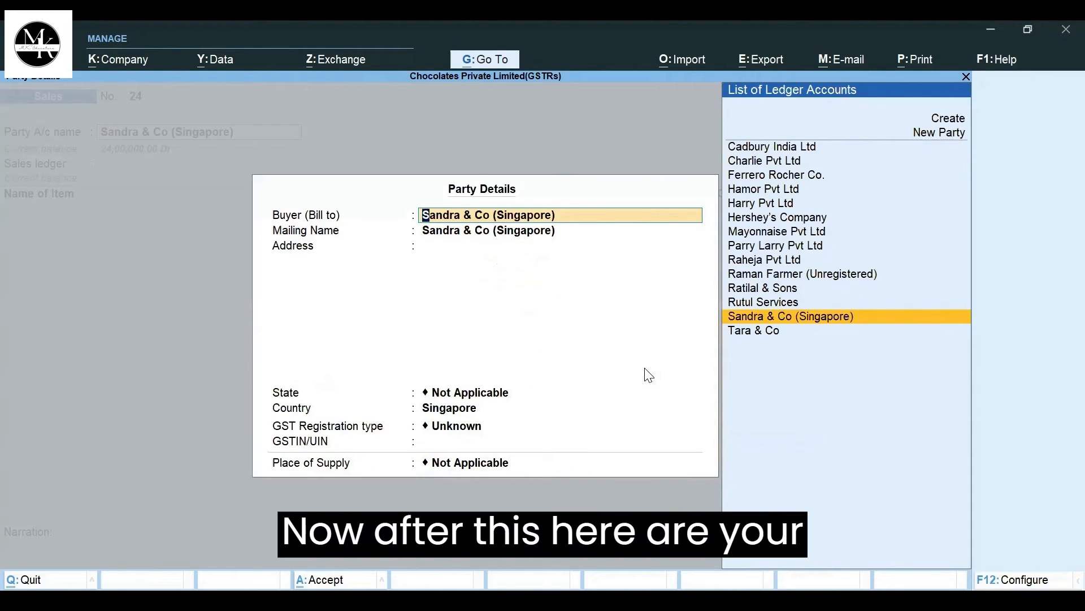
# - Accept the buyer's party details with country Singapore, GST registration type Unknown, and state and place of supply Not Applicable
pyautogui.press('Return')
pyautogui.press('Return')
pyautogui.press('Return')
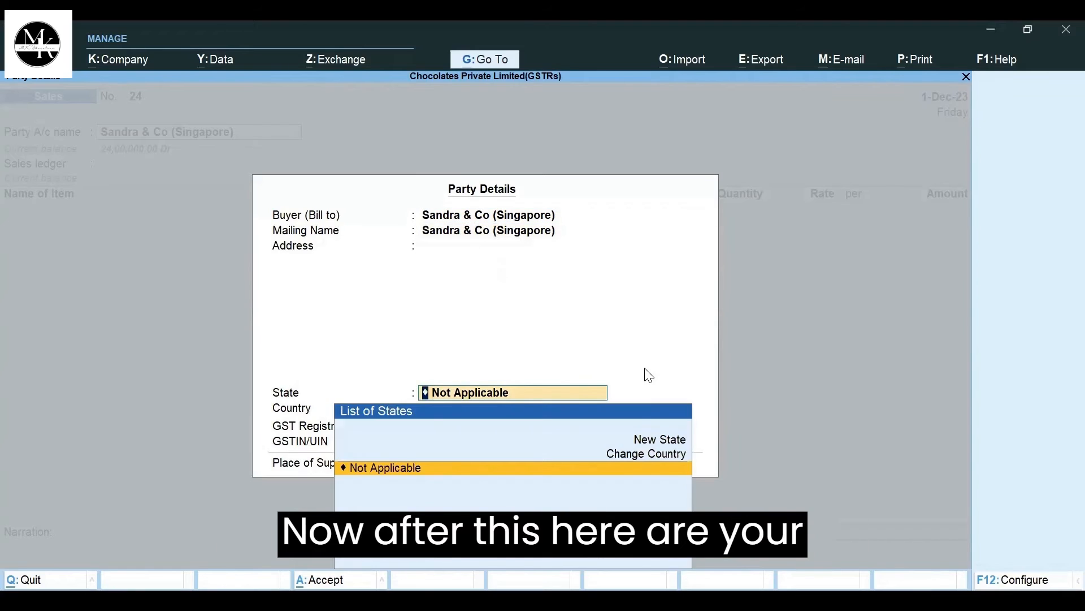
pyautogui.press('Return')
pyautogui.press('Return')
pyautogui.press('Return')
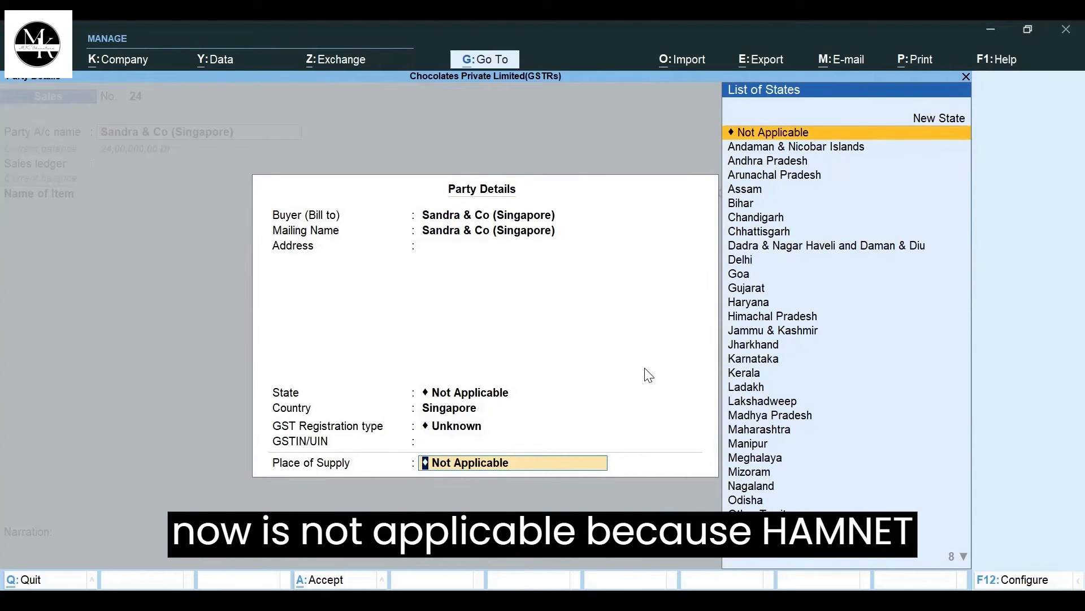
pyautogui.press('Return')
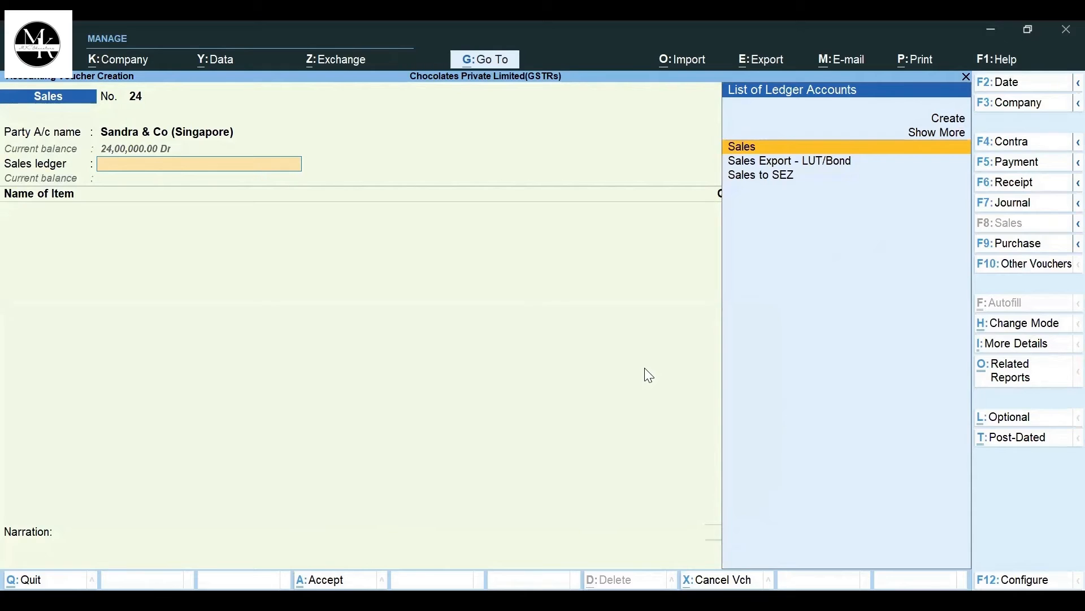
# - Choose Sales Export - LUT/Bond as the voucher's sales ledger and open that ledger for alteration
pyautogui.press('Down')
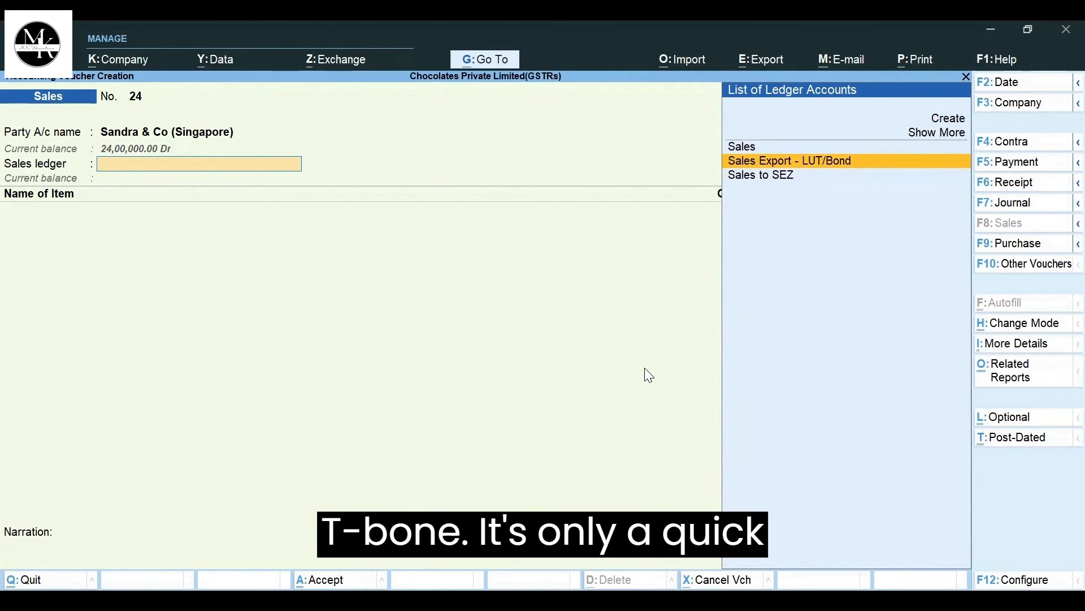
pyautogui.press('Return')
pyautogui.press('BackSpace')
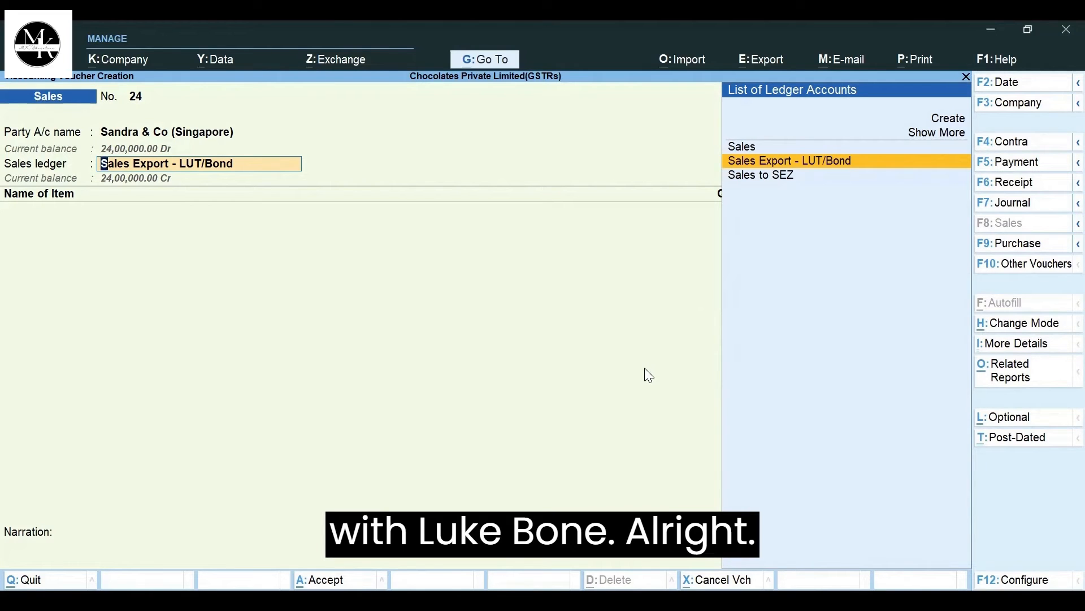
pyautogui.hotkey('ctrl', 'Return')
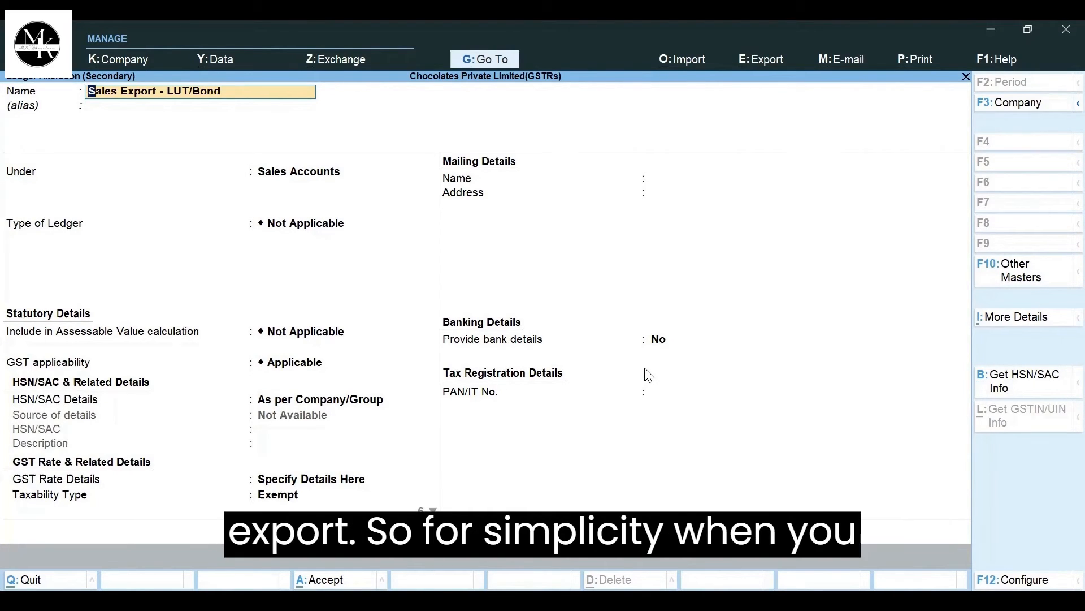
# - Keep the ledger under Sales Accounts, with ledger type and assessable value inclusion Not Applicable and GST applicability Applicable
pyautogui.press('Return')
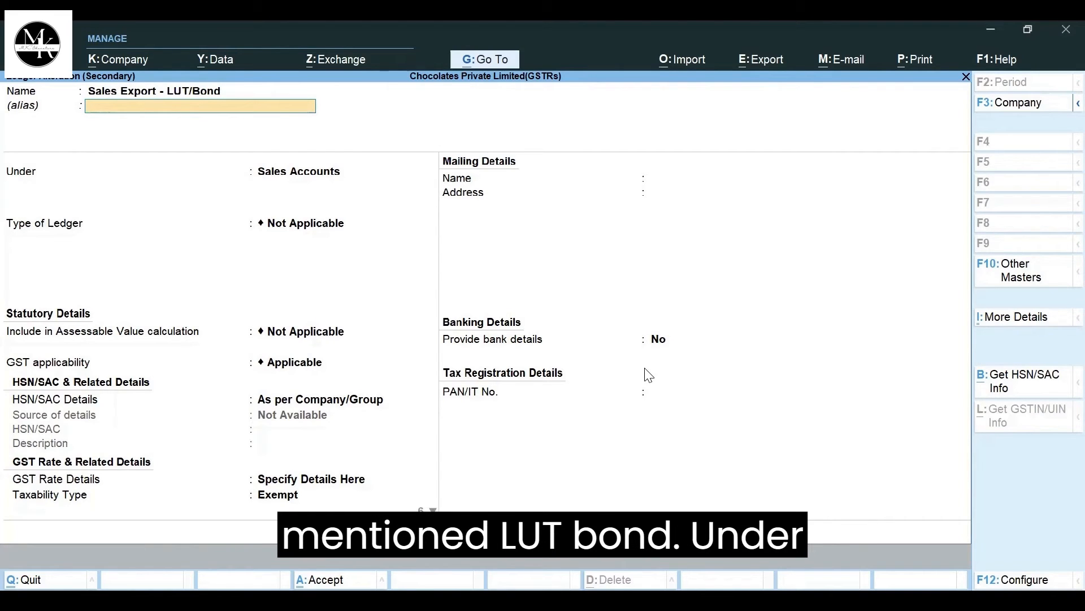
pyautogui.press('Return')
pyautogui.press('Return')
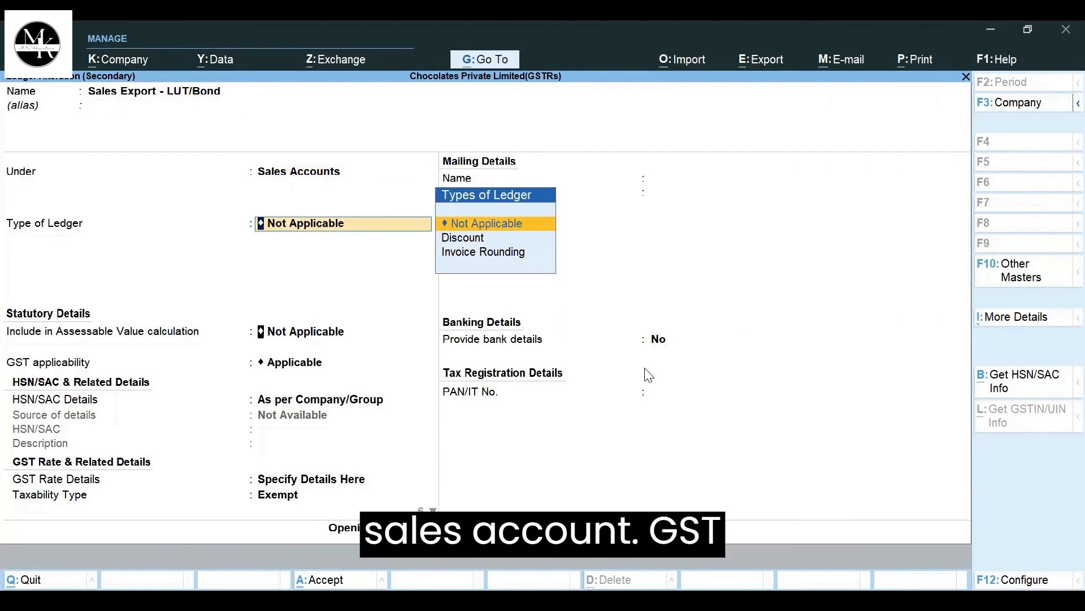
pyautogui.press('Return')
pyautogui.press('Return')
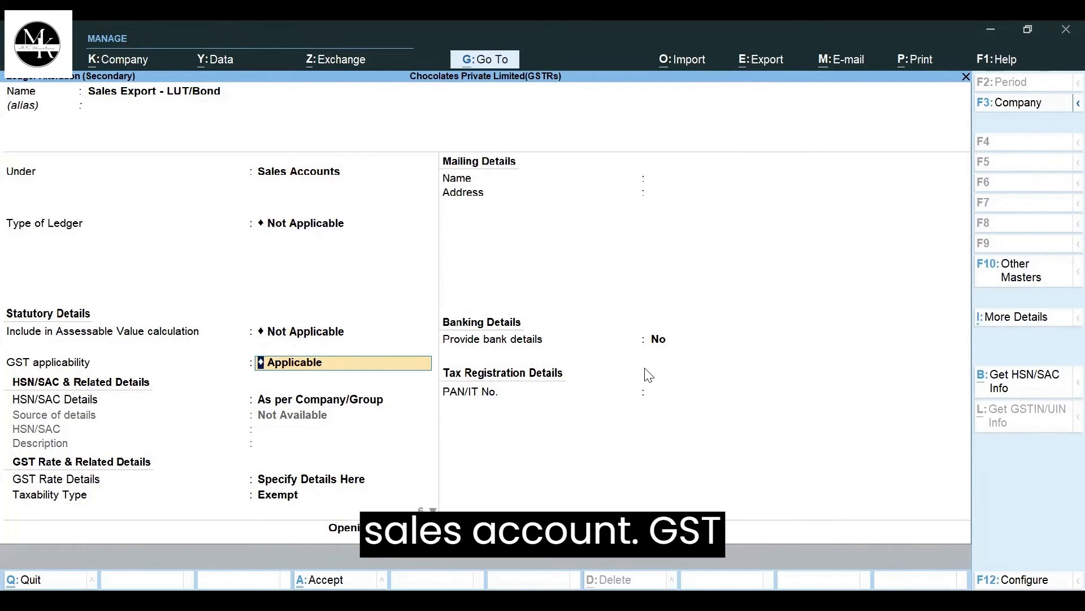
pyautogui.press('Return')
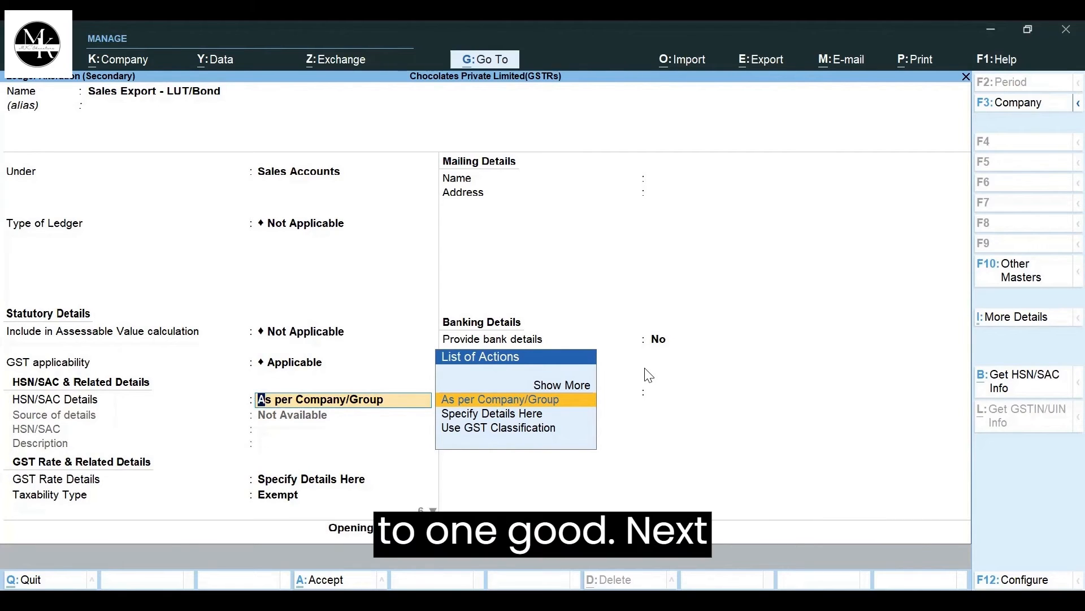
# - Keep HSN/SAC details As per Company/Group, GST rate details Specify Details Here, taxability Exempt, and nature of transaction Exports - LUT/Bond
pyautogui.press('Return')
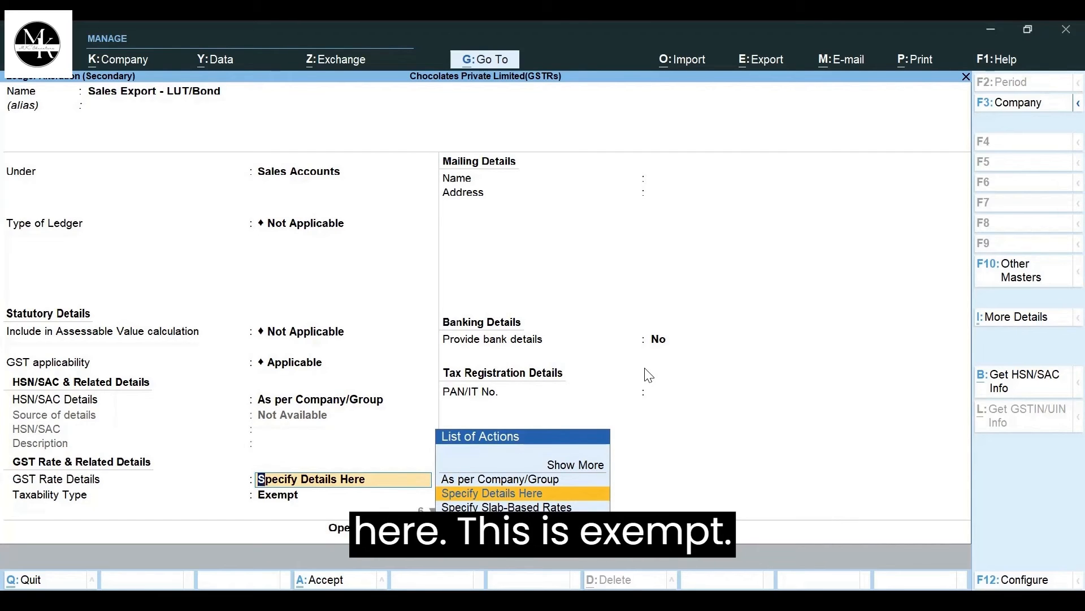
pyautogui.press('Return')
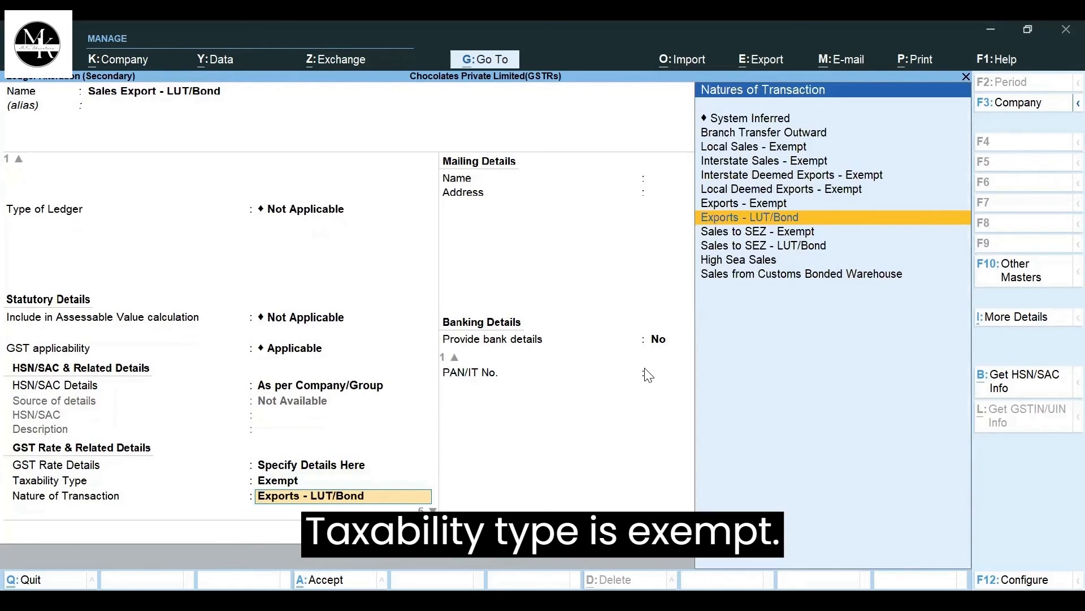
pyautogui.press('Return')
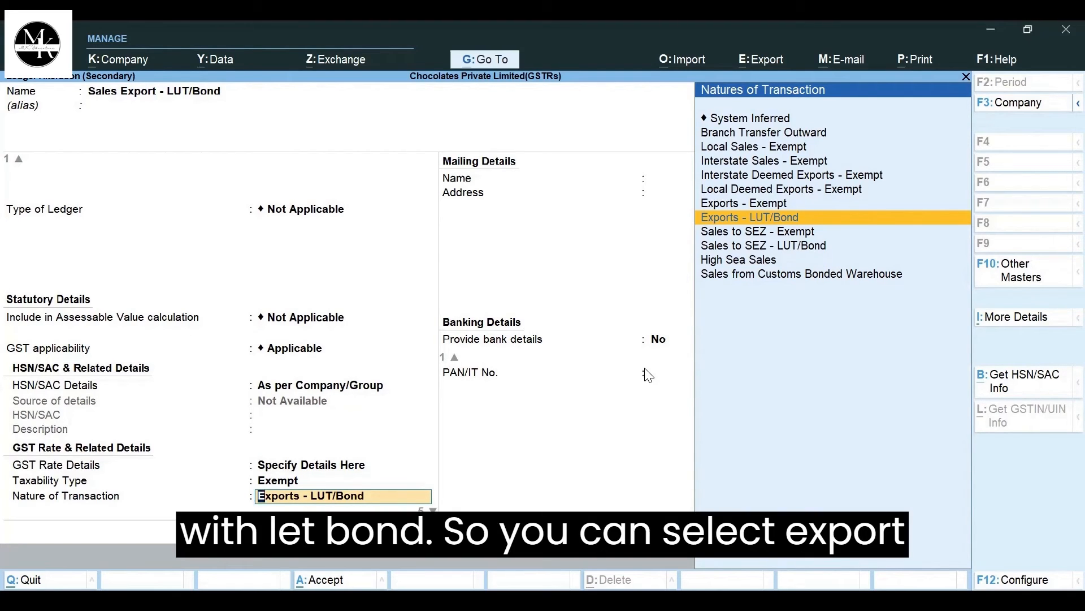
pyautogui.press('Up')
pyautogui.press('Down')
pyautogui.press('Up')
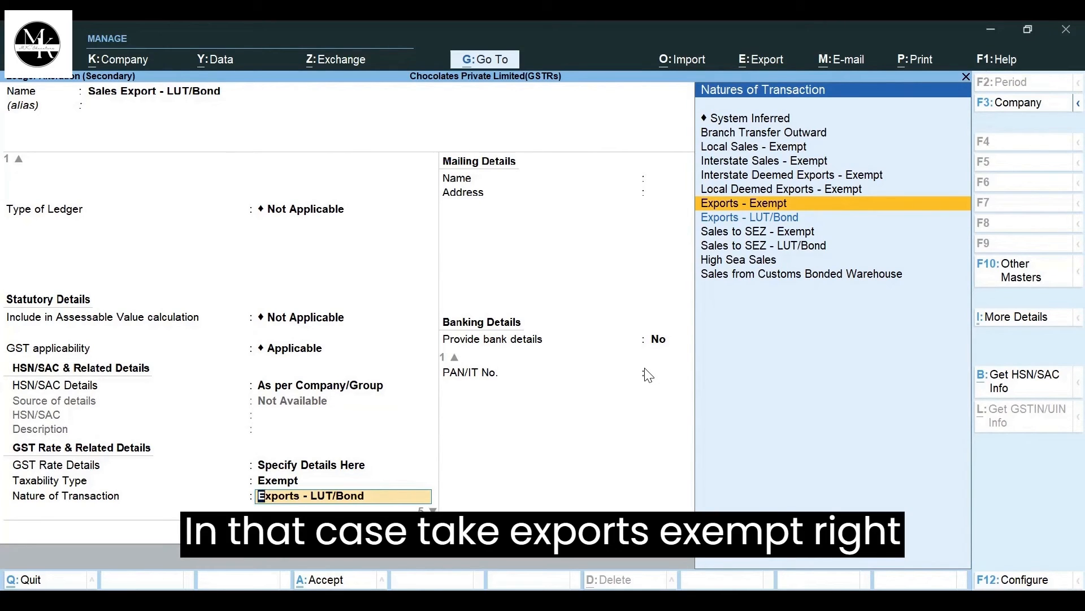
pyautogui.press('Down')
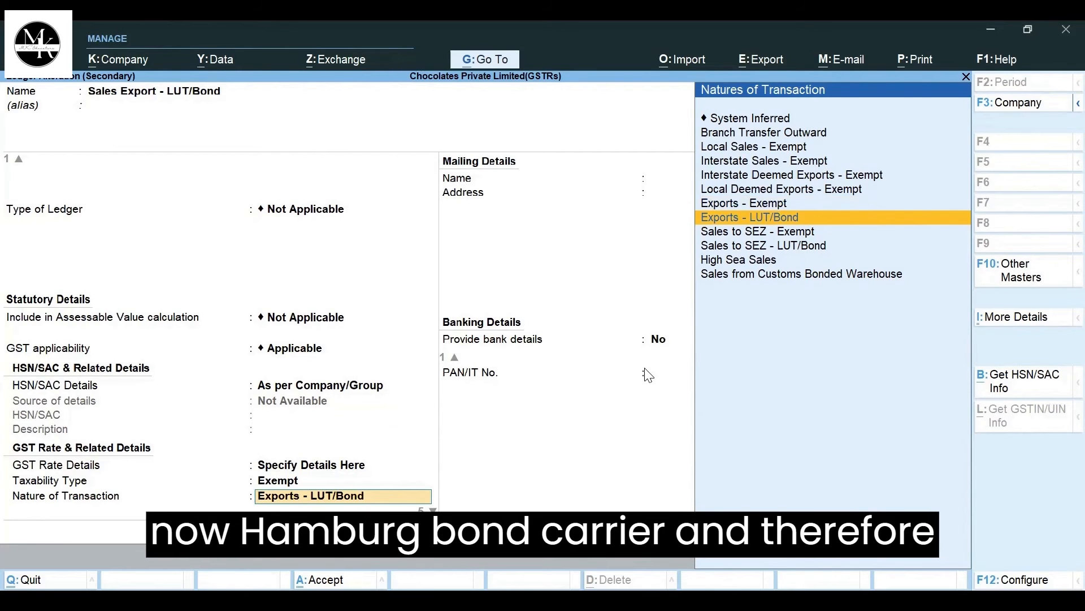
pyautogui.press('Return')
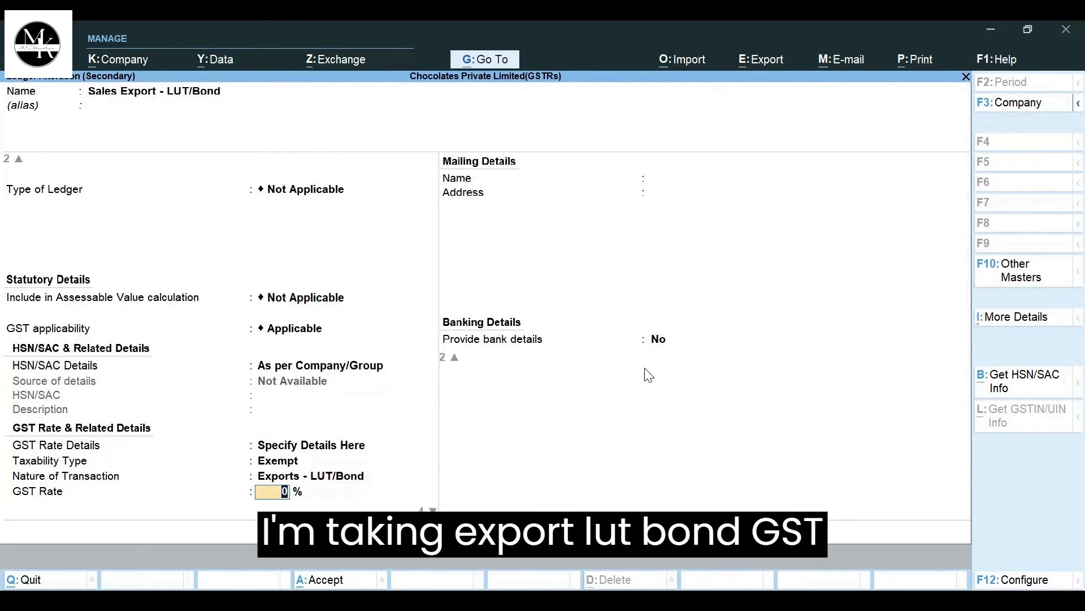
# - Keep the GST rate at 0%, type of supply Goods, and bank details No, and save the sales ledger
pyautogui.press('Return')
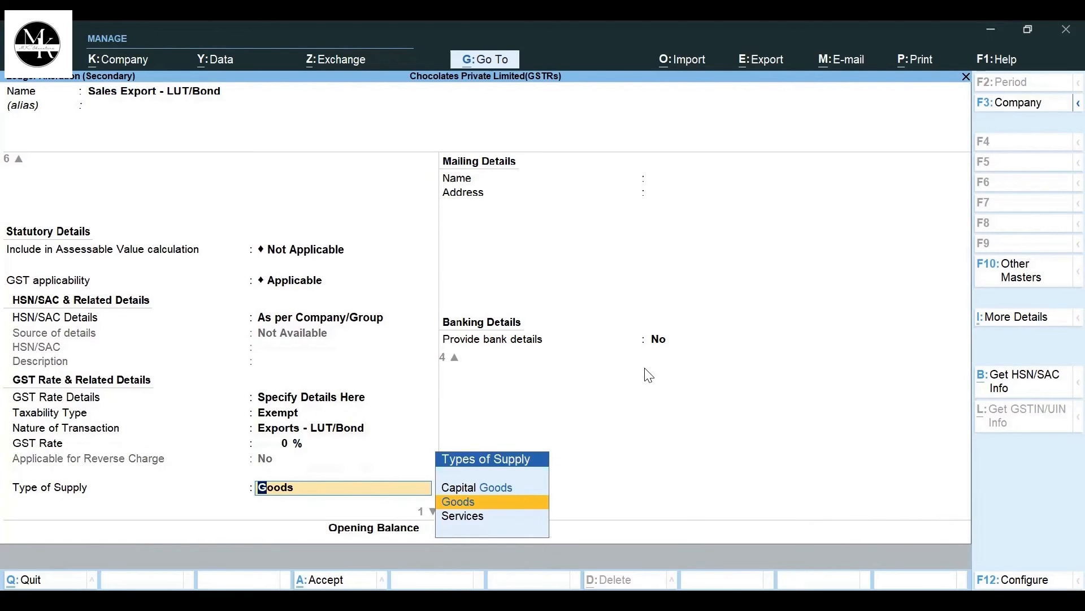
pyautogui.press('Return')
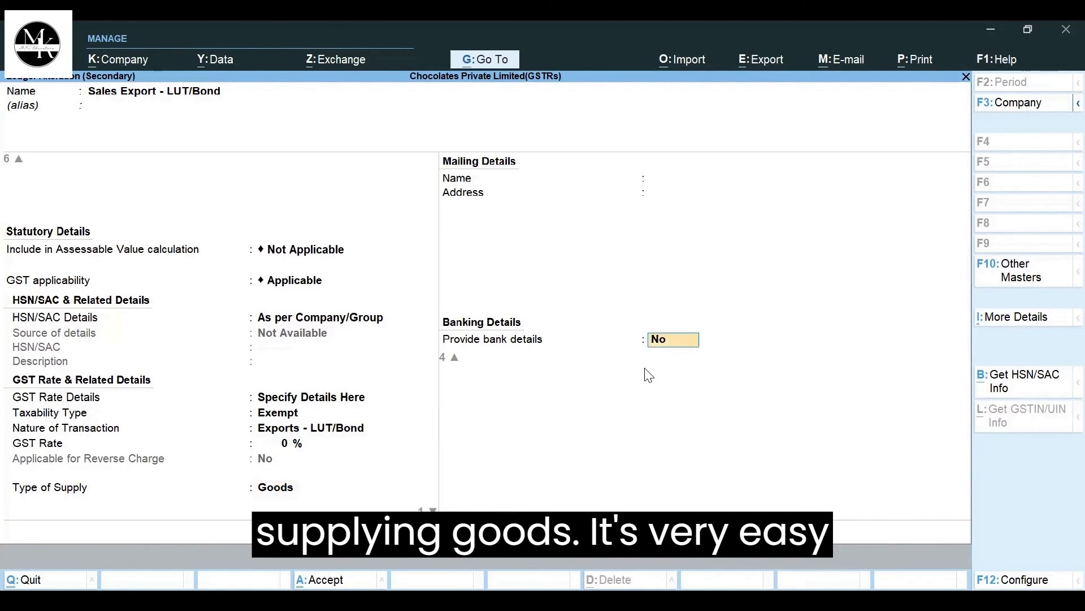
pyautogui.press('Return')
pyautogui.press('Return')
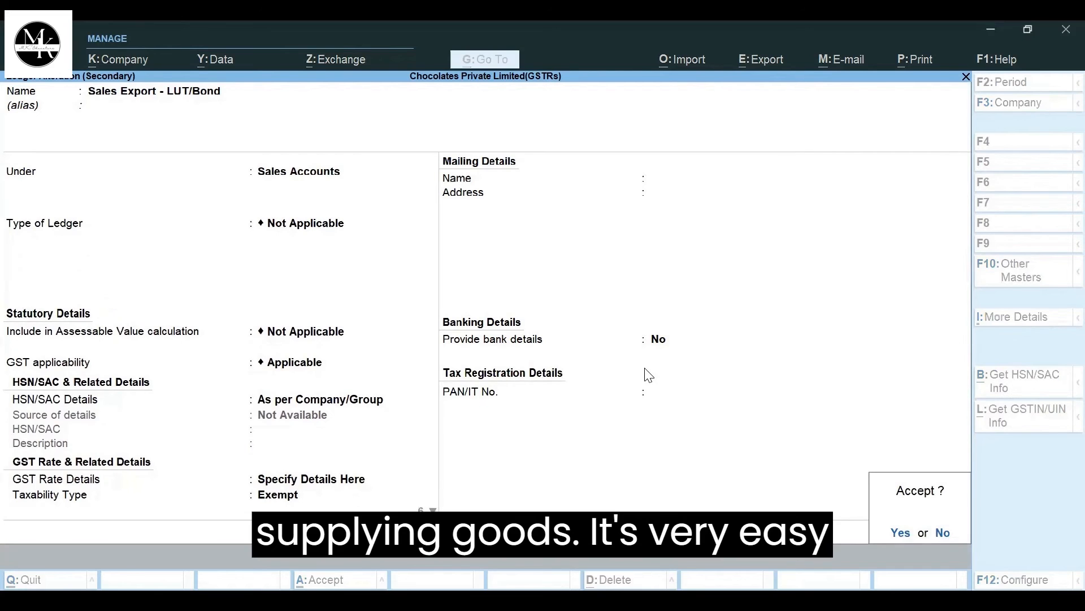
pyautogui.press('Return')
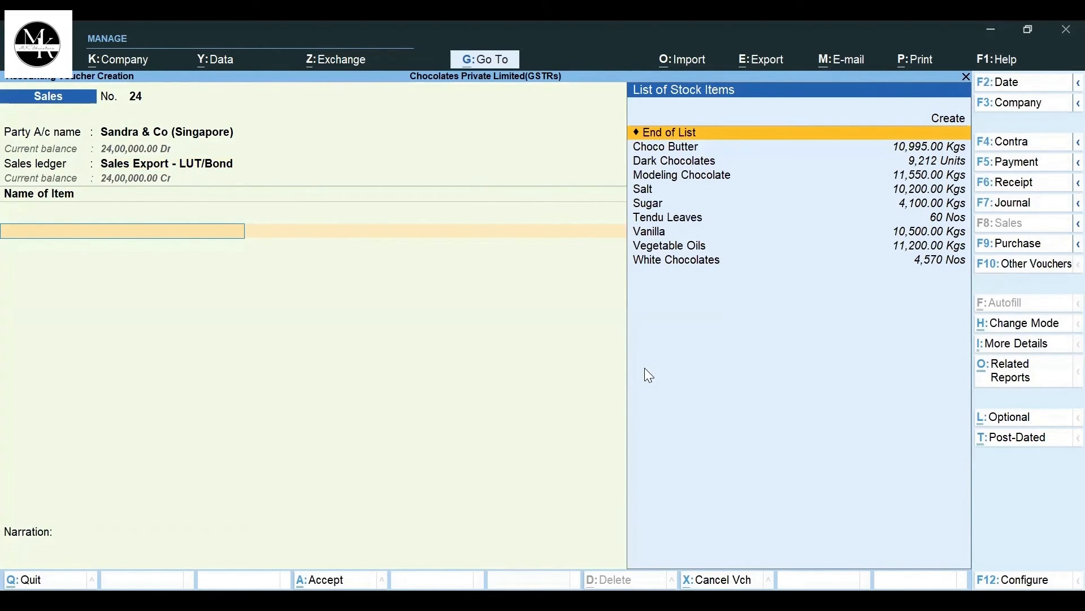
# - Add Choco Butter to the voucher: 1,000 Kgs from Main Location at a rate of 3,000, with tracking and order numbers Not Applicable
pyautogui.press('Down')
pyautogui.press('Return')
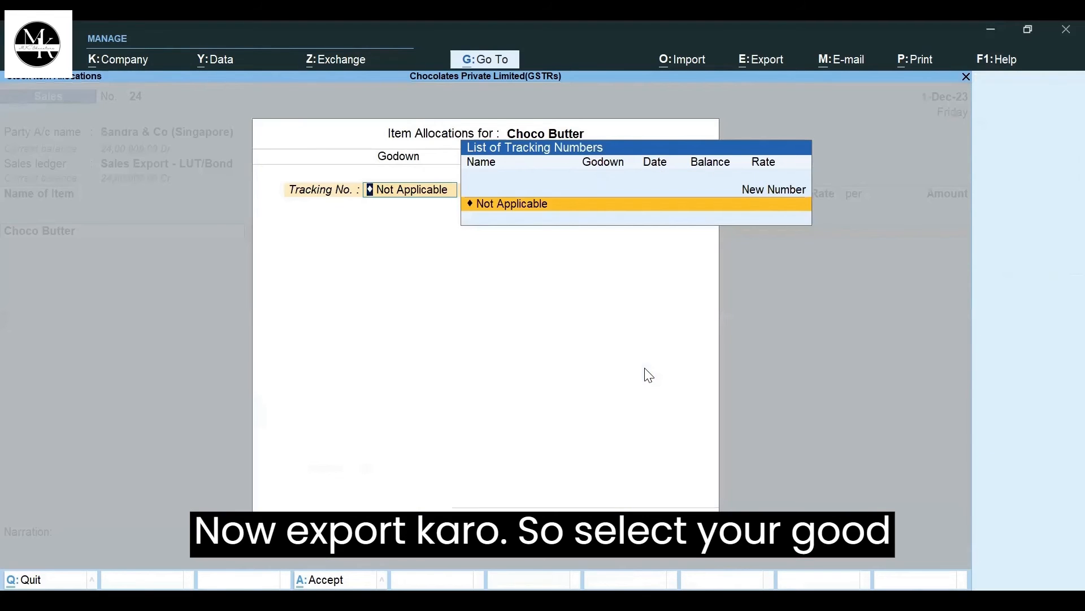
pyautogui.press('Return')
pyautogui.press('Return')
pyautogui.write('1')
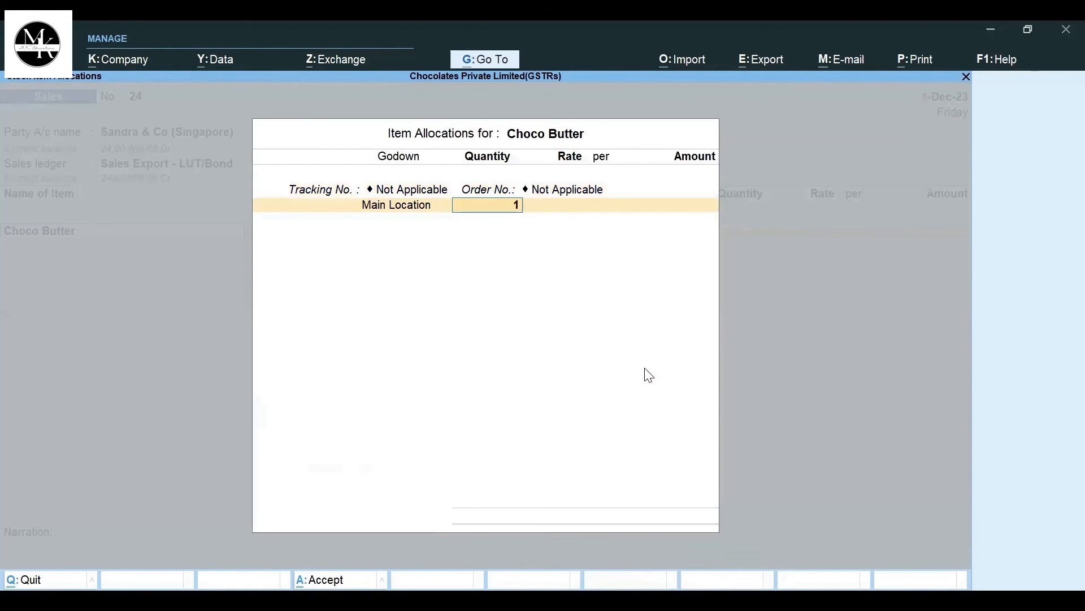
pyautogui.write(',000')
pyautogui.press('Return')
pyautogui.press('Return')
pyautogui.press('Return')
pyautogui.press('Return')
pyautogui.press('Return')
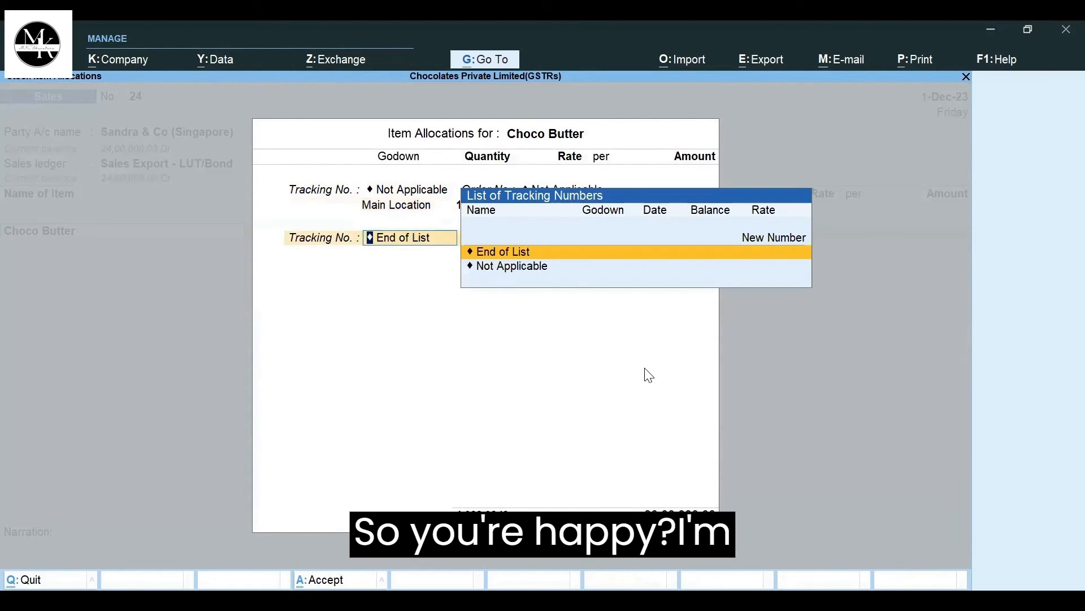
pyautogui.press('Return')
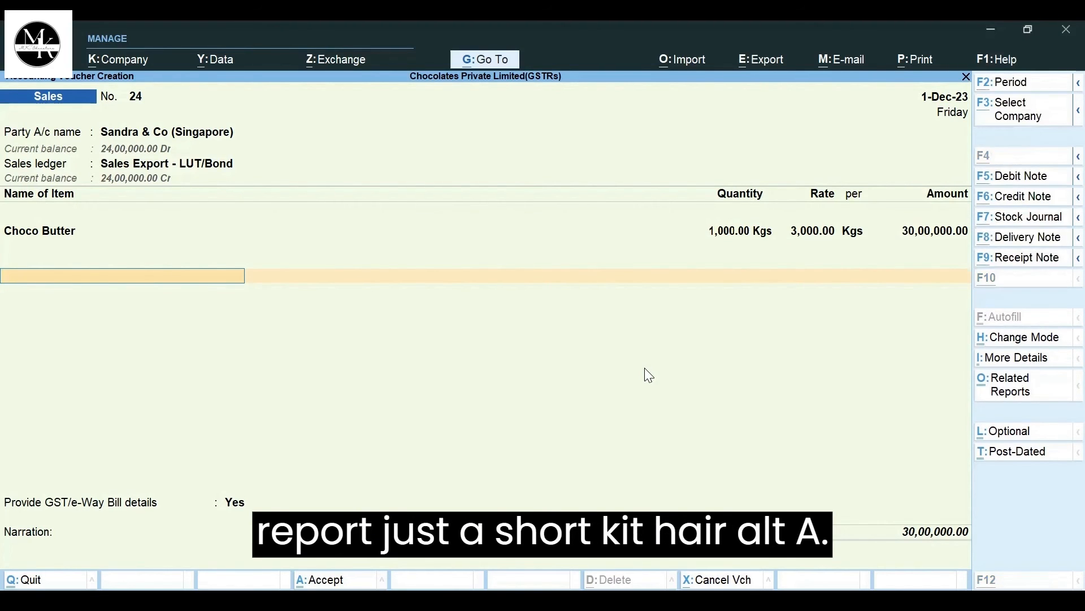
# - Examine the voucher's GST tax analysis in detailed view and return to the voucher
pyautogui.hotkey('alt', 'a')
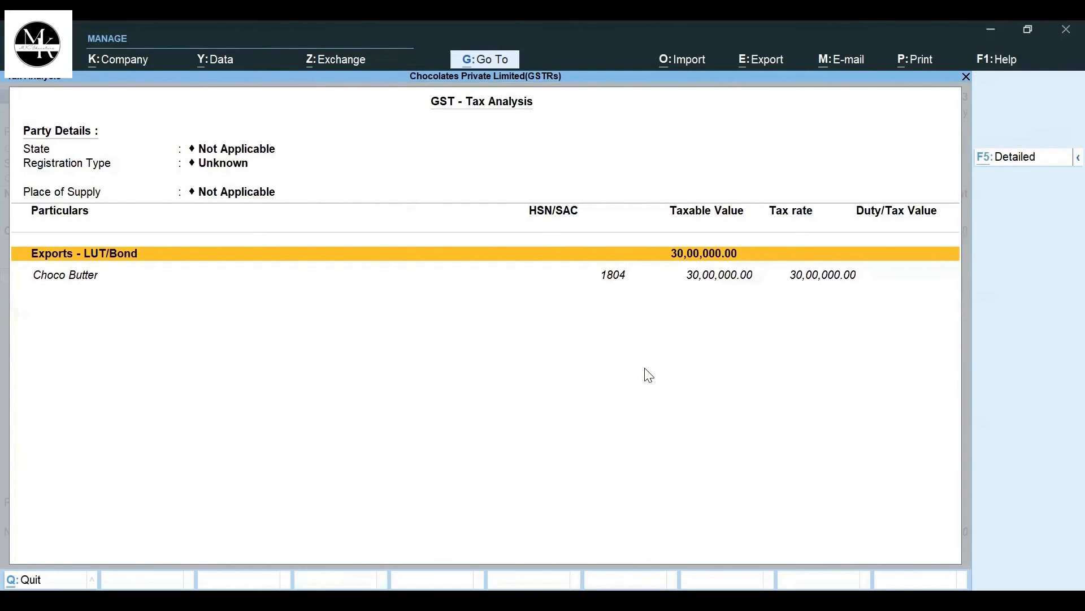
pyautogui.hotkey('alt', 'F1')
pyautogui.press('alt')
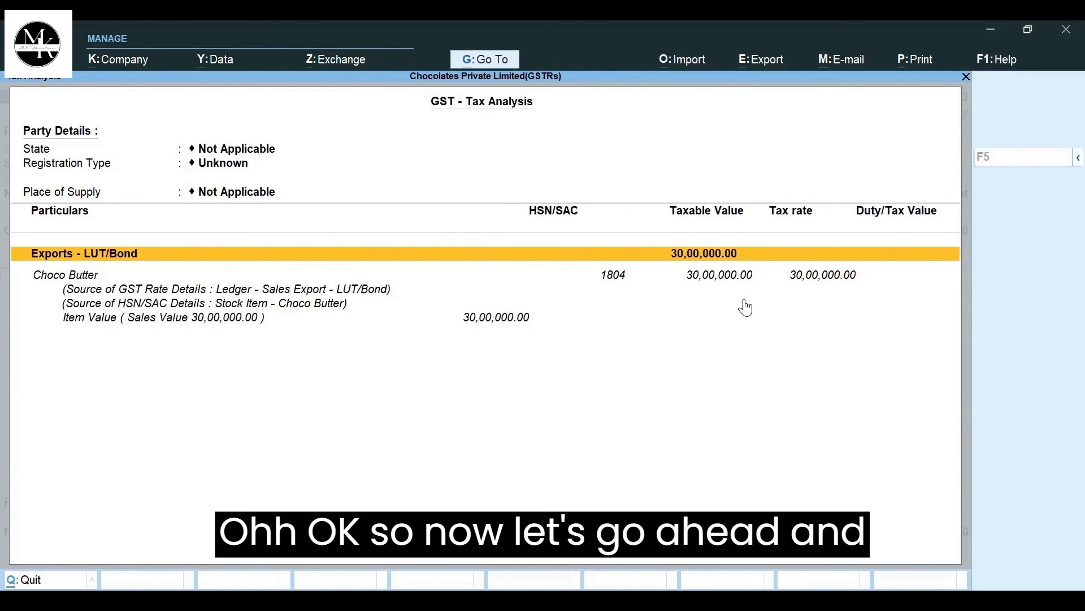
pyautogui.press('Escape')
# - End the item list, keep Provide GST/e-Way Bill details at Yes, and accept the prefilled shipping bill details with port code INBOM1
pyautogui.press('Return')
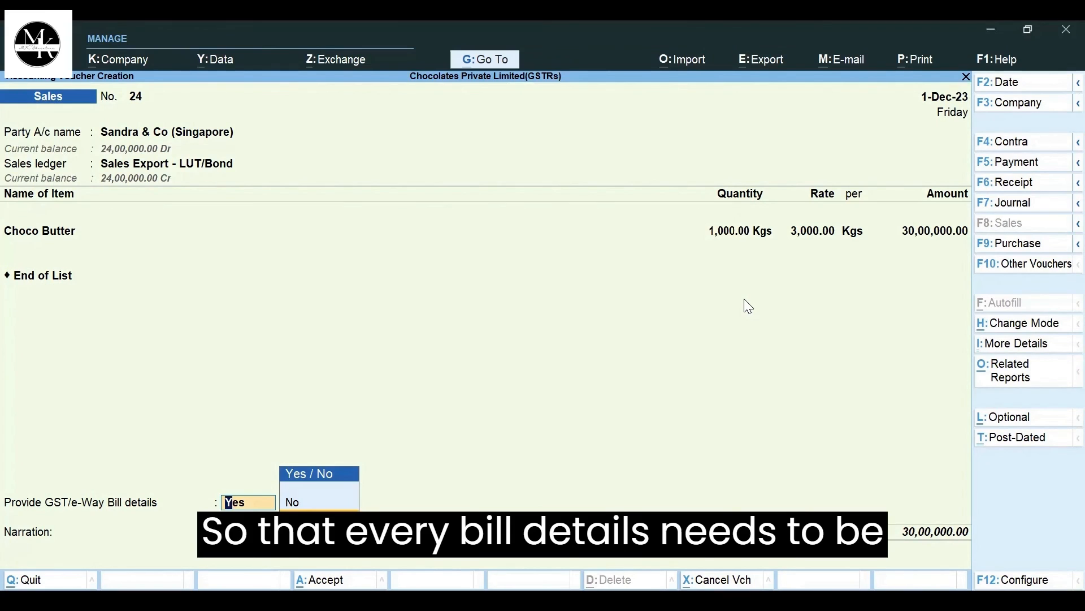
pyautogui.press('Return')
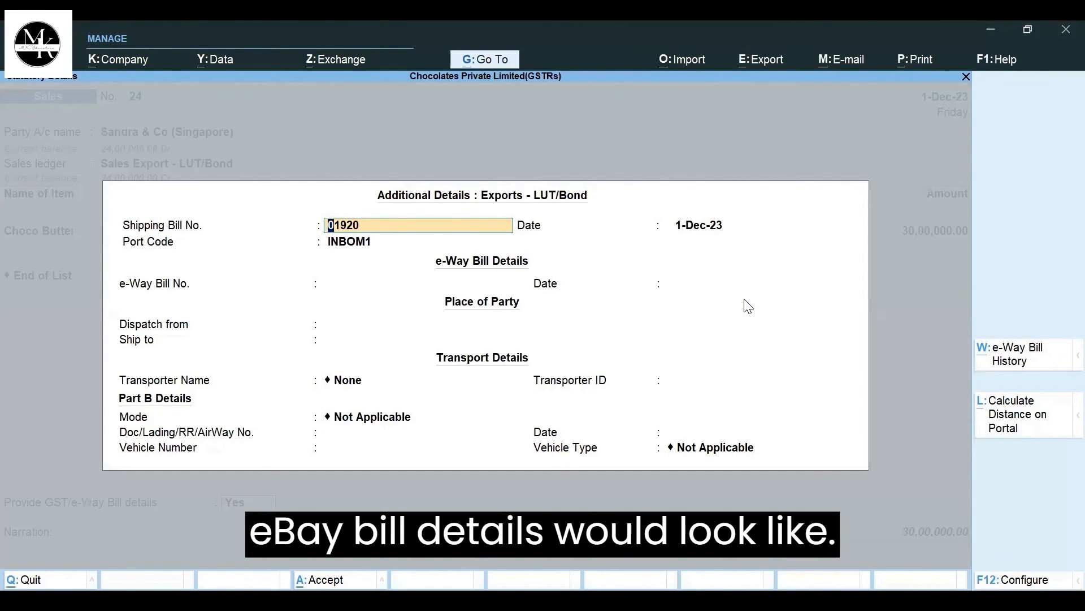
pyautogui.press('ctrl')
pyautogui.hotkey('ctrl', 'a')
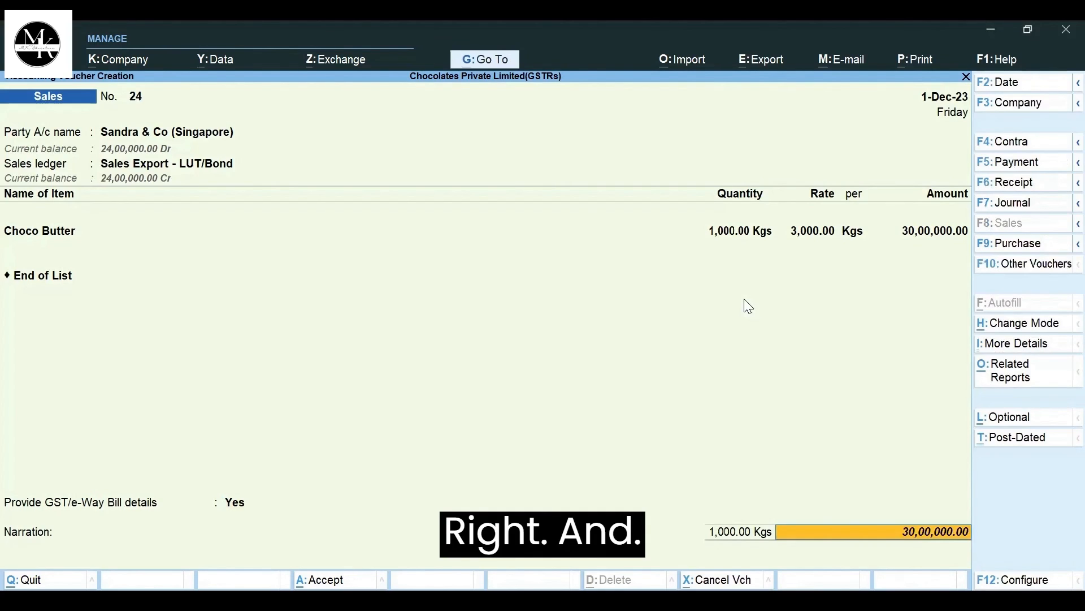
# - Leave the narration blank and save the export sales voucher without e-Way Bill information
pyautogui.press('Return')
pyautogui.press('Return')
pyautogui.press('Return')
pyautogui.press('Return')
pyautogui.press('Return')
pyautogui.press('Return')
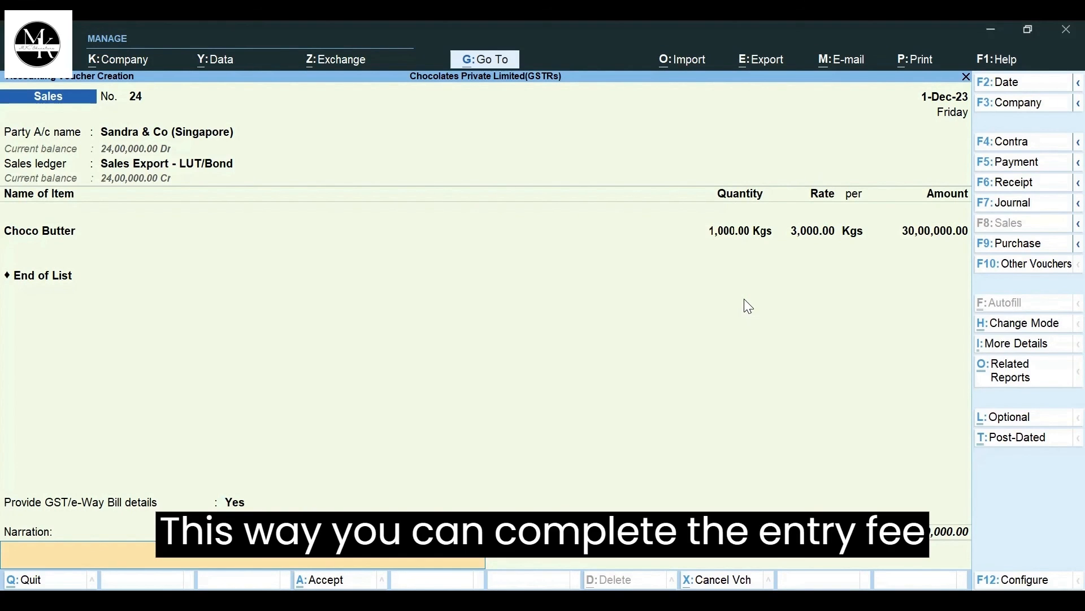
pyautogui.press('Return')
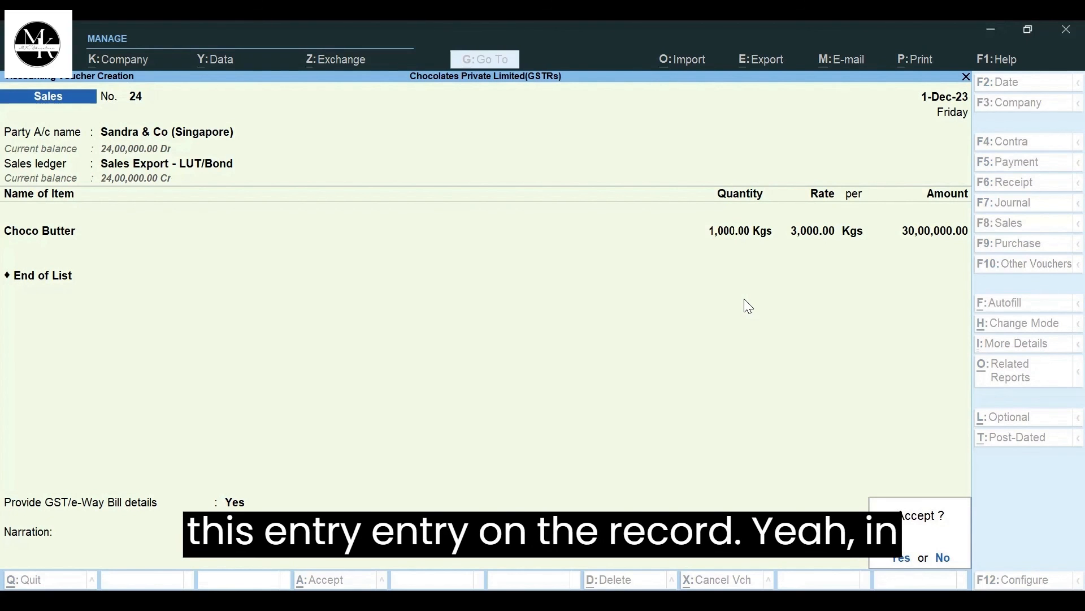
pyautogui.press('Return')
pyautogui.press('Return')
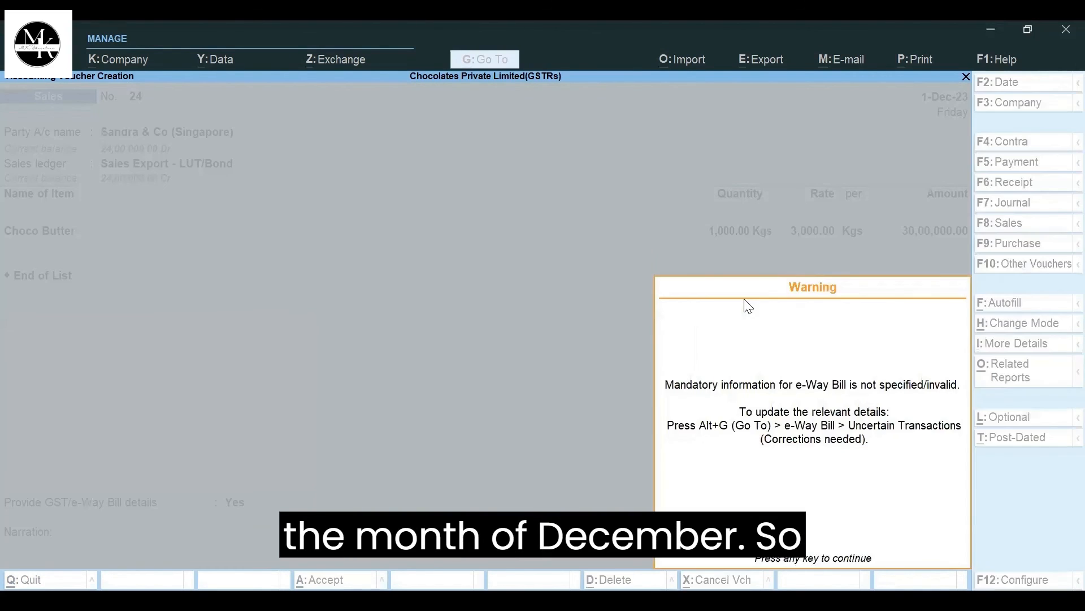
pyautogui.press('Return')
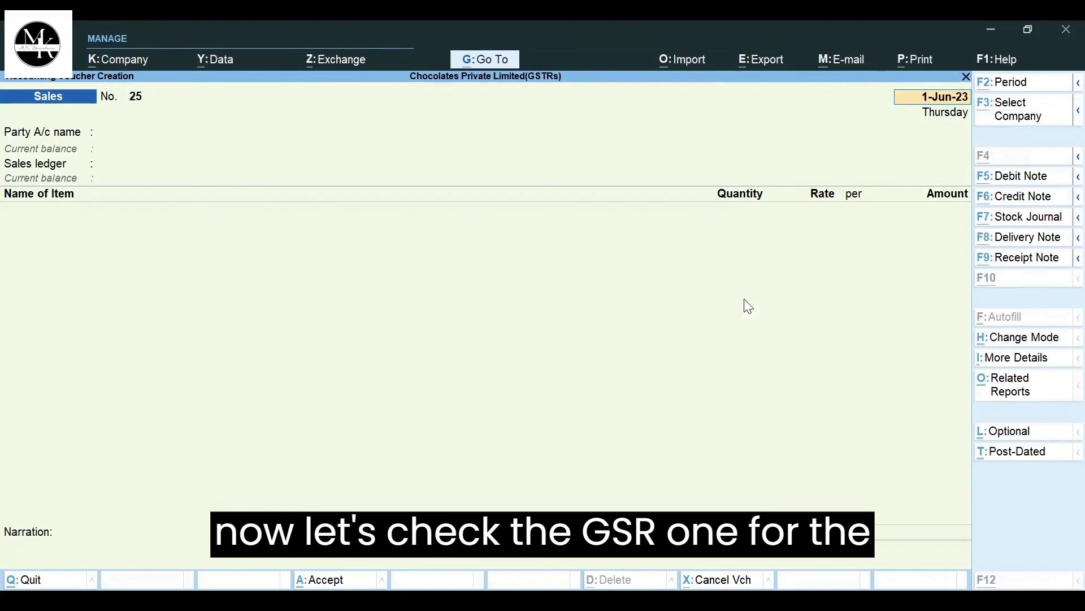
# - Find and open the GSTR-1 report
pyautogui.hotkey('alt', 'g')
pyautogui.write('Gstr')
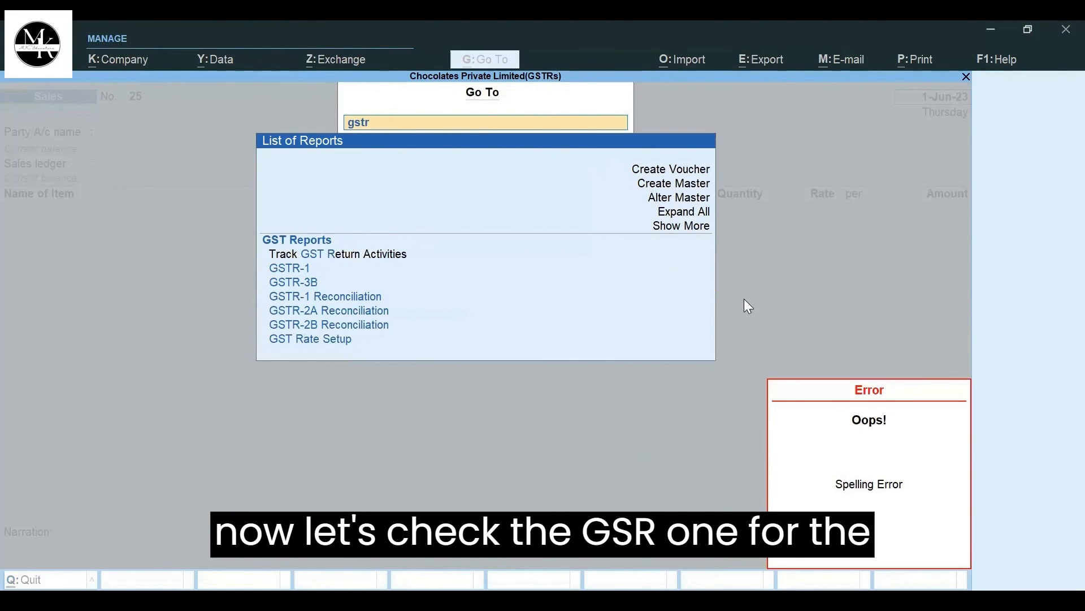
pyautogui.press('Down')
pyautogui.press('Down')
pyautogui.press('Return')
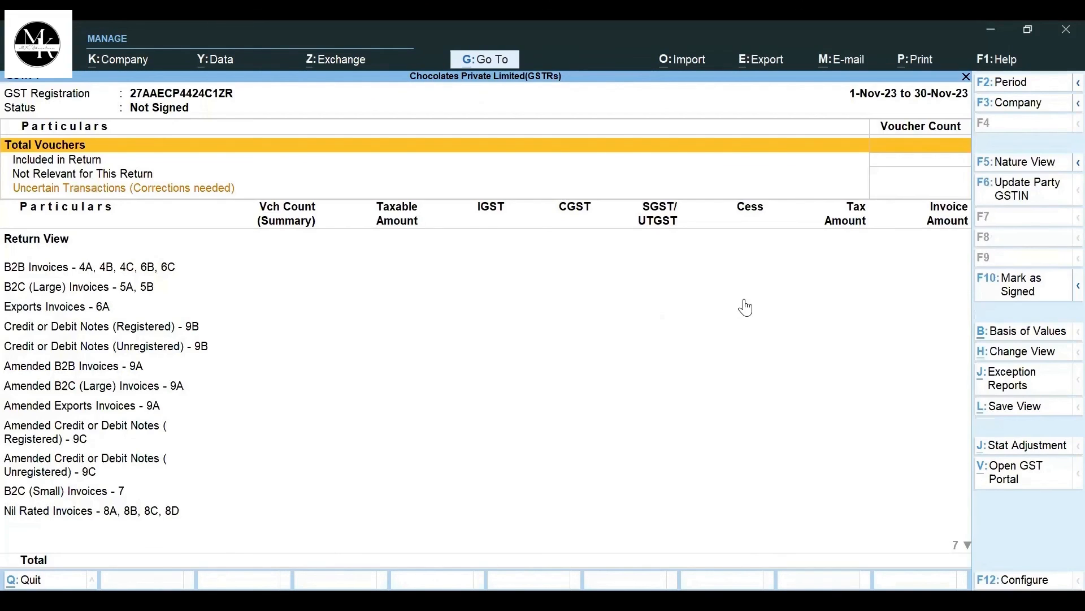
# - Set the GSTR-1 report period to December 2023, from 1-12-2023 to 31-12-2023
pyautogui.hotkey('alt', 'F2')
pyautogui.write('de')
pyautogui.press('Return')
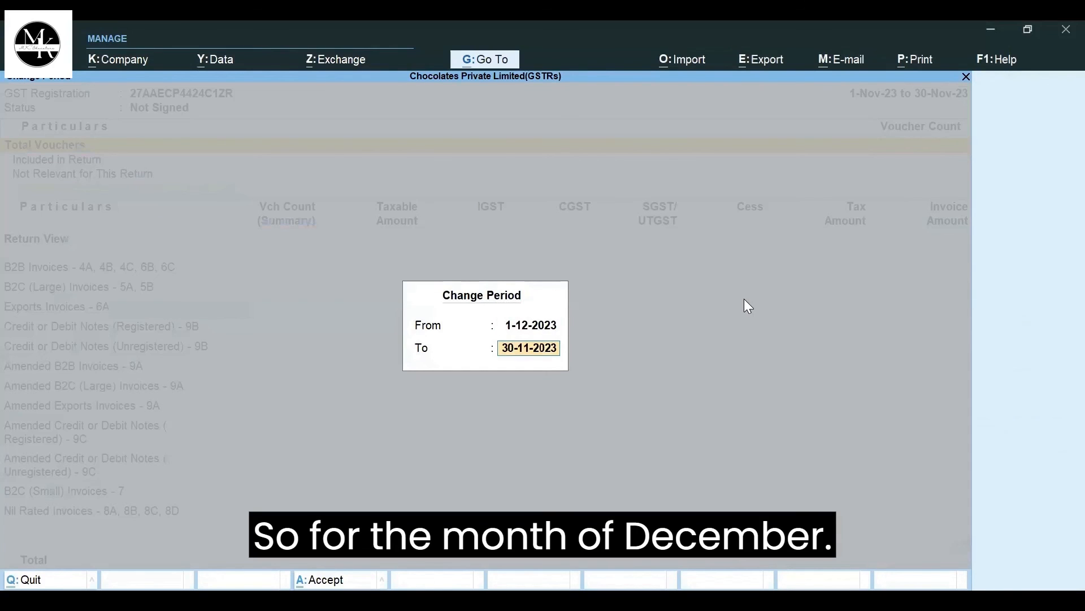
pyautogui.write('dec')
pyautogui.press('Return')
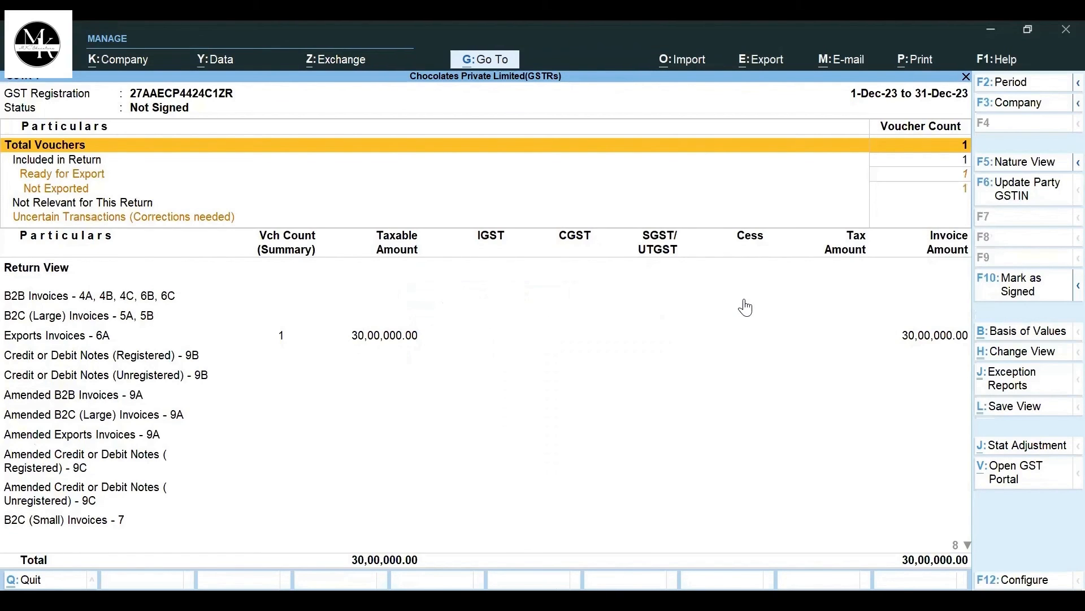
# - Select the Exports Invoices - 6A row in the GSTR-1 return view
pyautogui.press('Down')
pyautogui.press('Down')
pyautogui.press('Down')
pyautogui.press('Down')
pyautogui.press('Down')
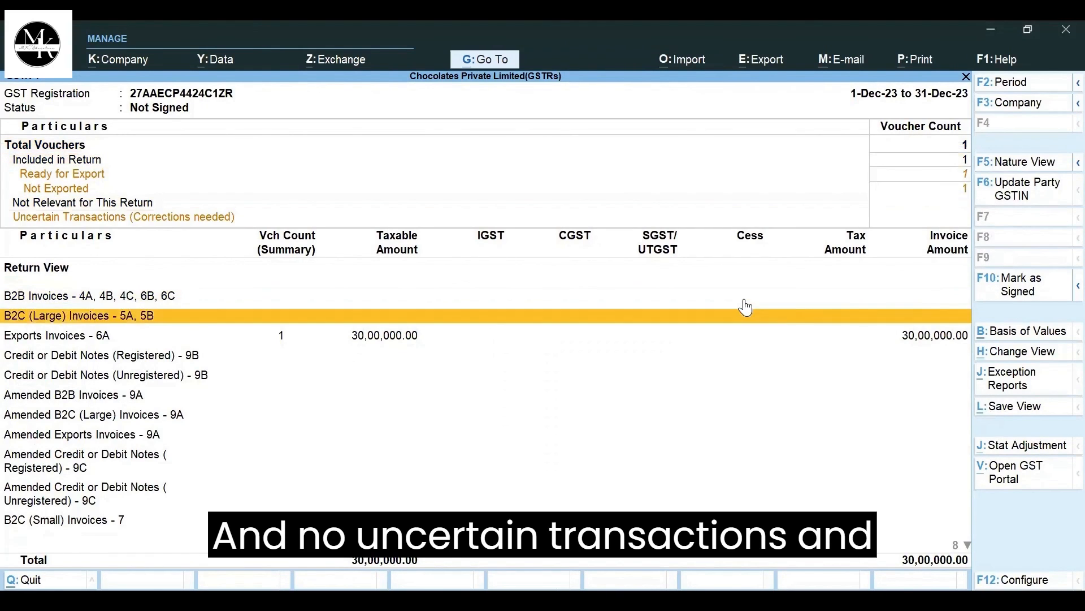
pyautogui.press('Down')
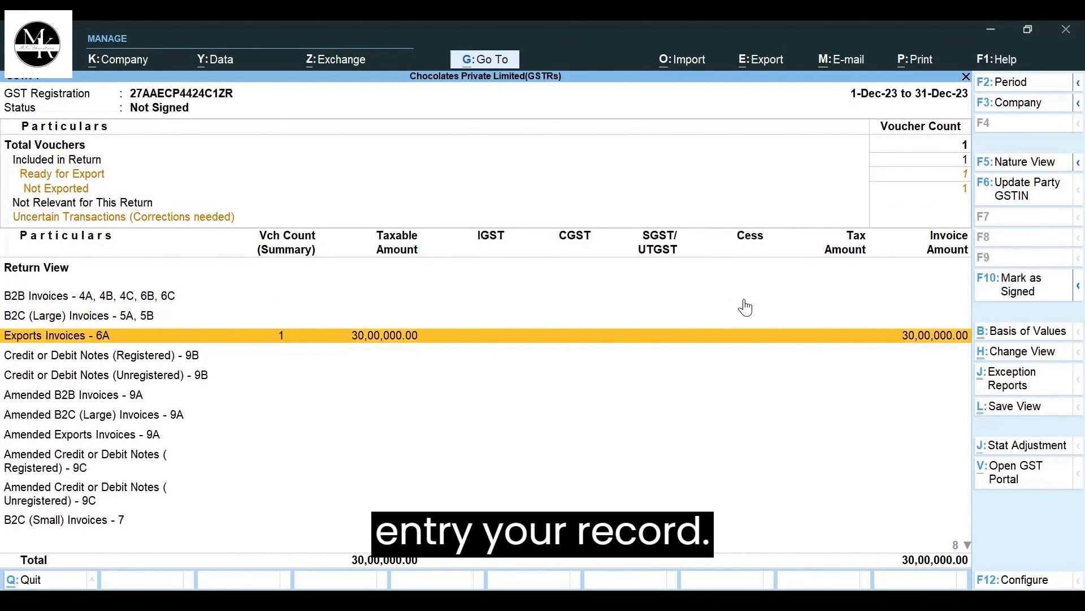